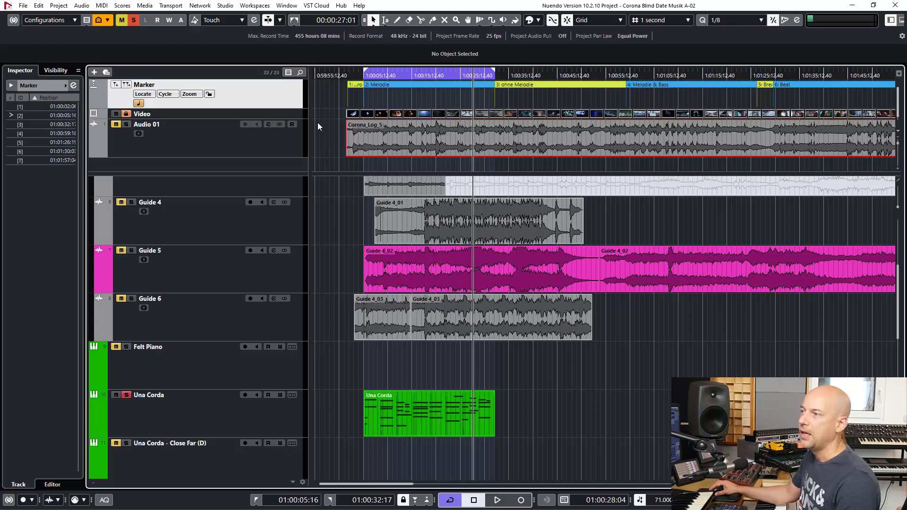
- Inspect the Video, Audio 01 and Marker track settings and the Guide folder
click(268, 115)
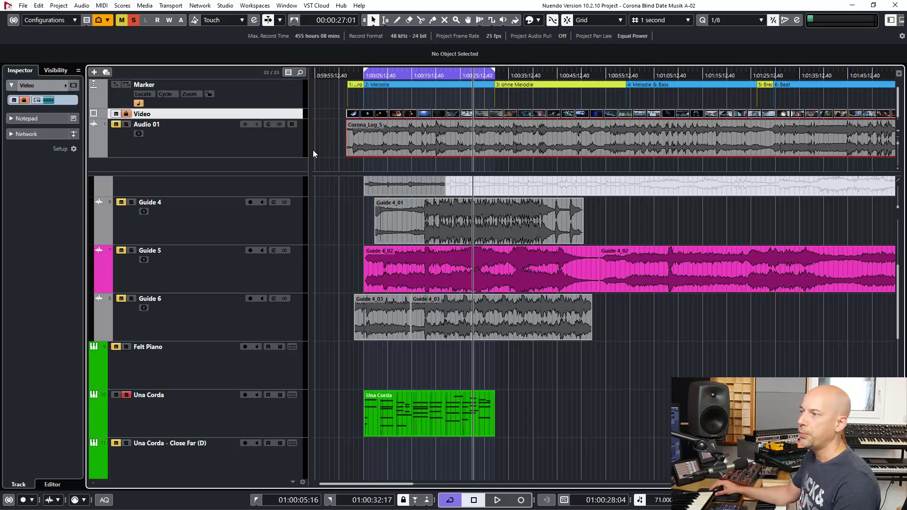
click(264, 148)
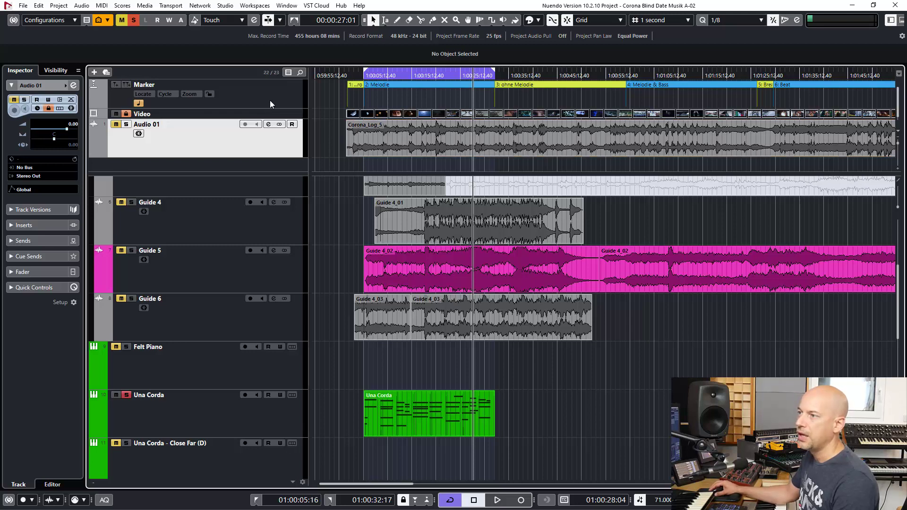
click(333, 97)
scroll(359, 107, right, 5)
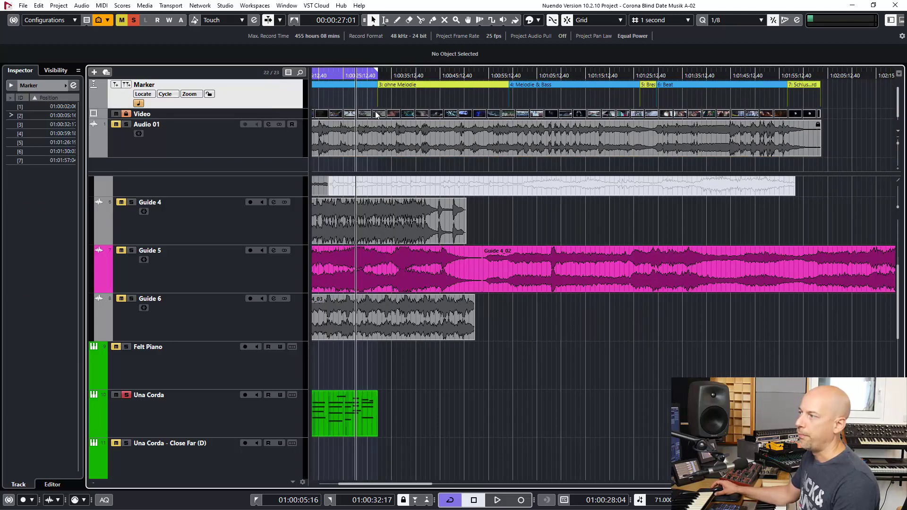
scroll(386, 90, left, 5)
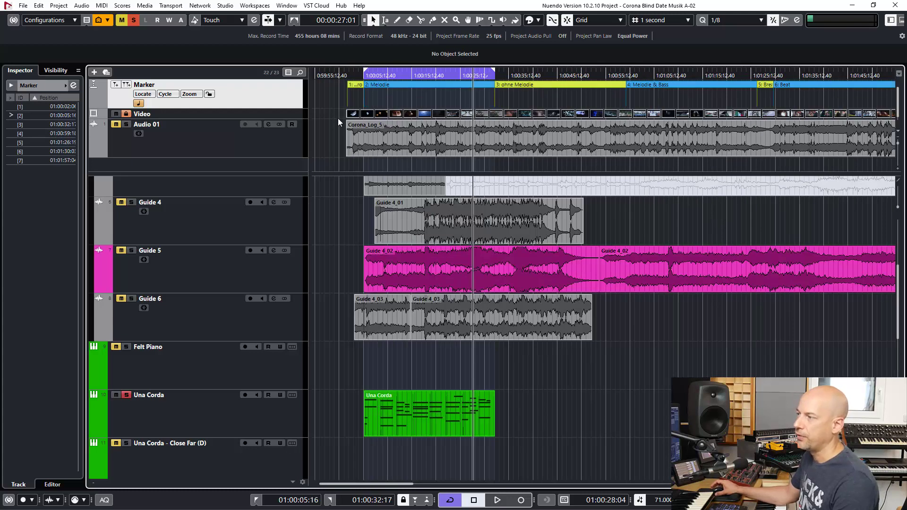
scroll(353, 118, right, 4)
scroll(552, 115, left, 1)
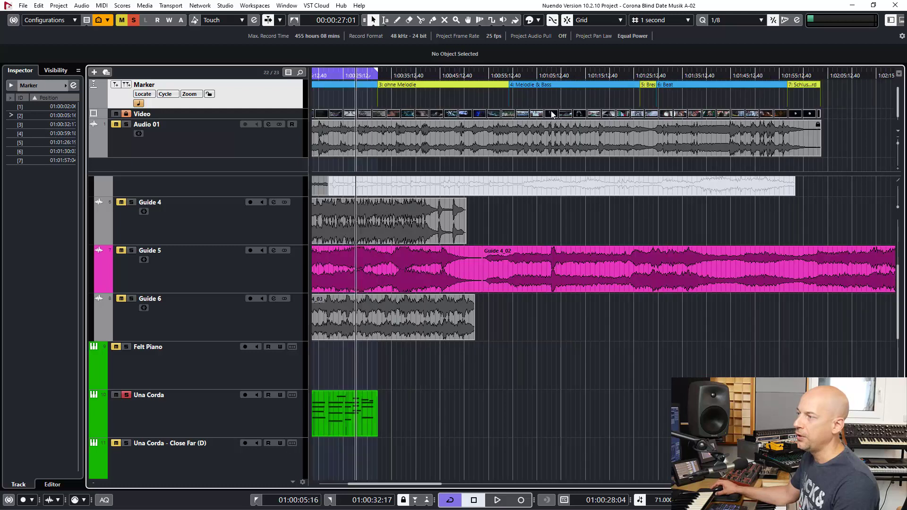
scroll(501, 156, left, 2)
scroll(333, 225, up, 1)
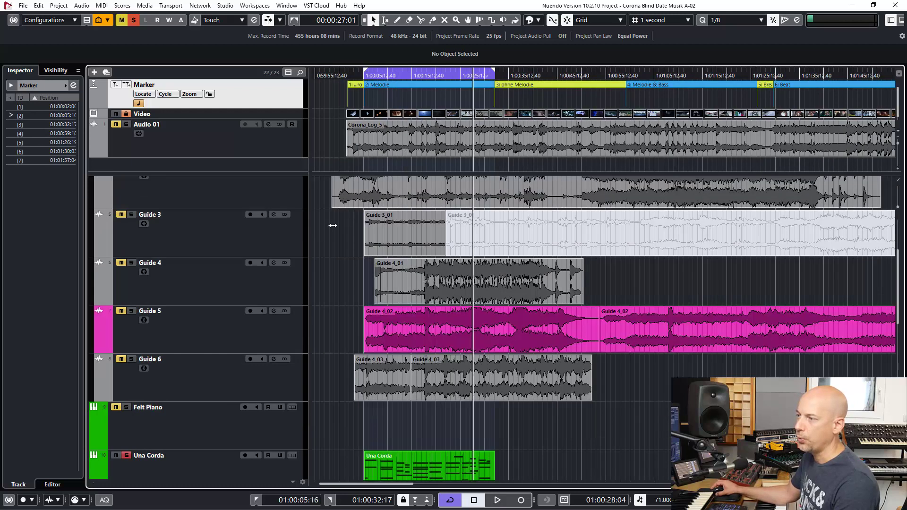
scroll(332, 225, up, 3)
click(93, 191)
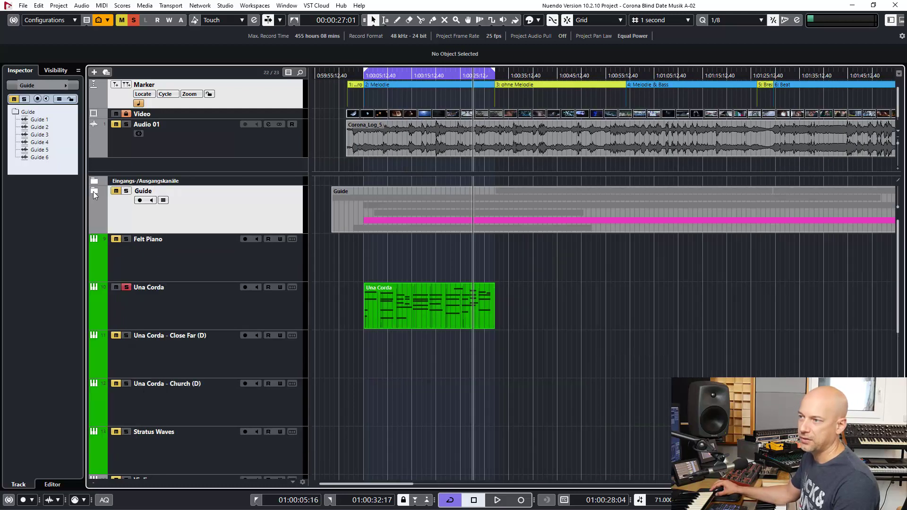
click(94, 193)
scroll(389, 305, down, 6)
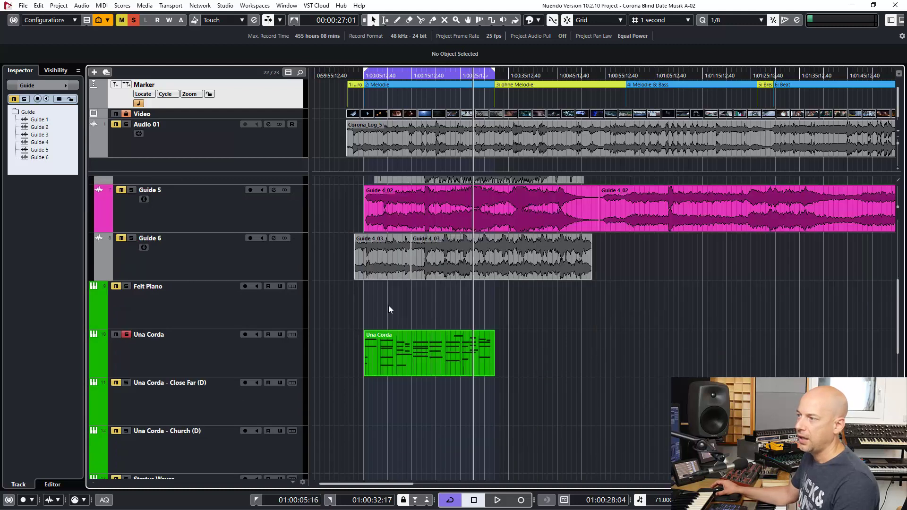
- Select the Una Corda MIDI part and set the playback position to 1:00:47
click(211, 355)
click(444, 353)
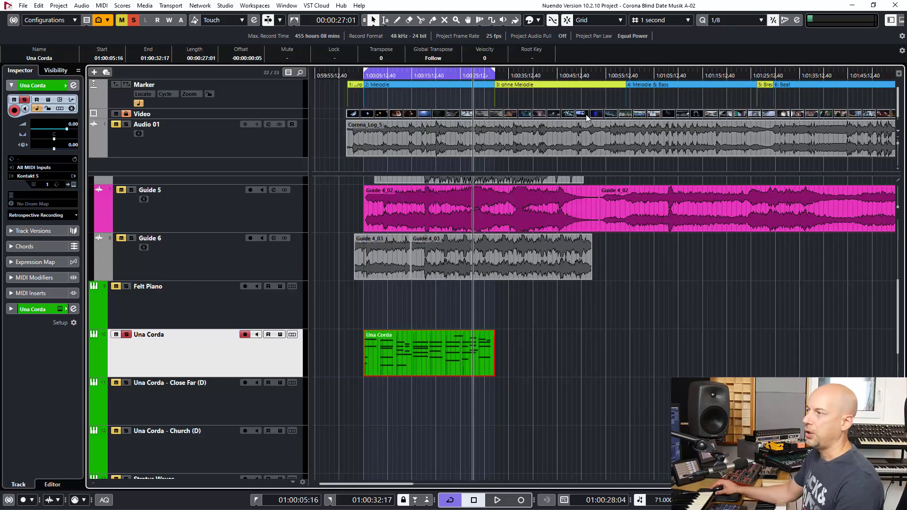
click(601, 75)
click(567, 78)
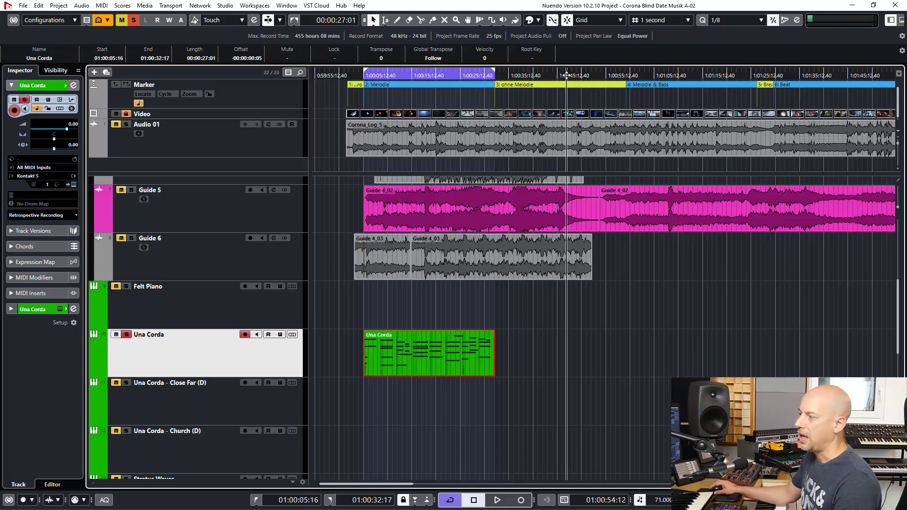
- Trial a project tempo of 80, then restore it to 71
double_click(661, 504)
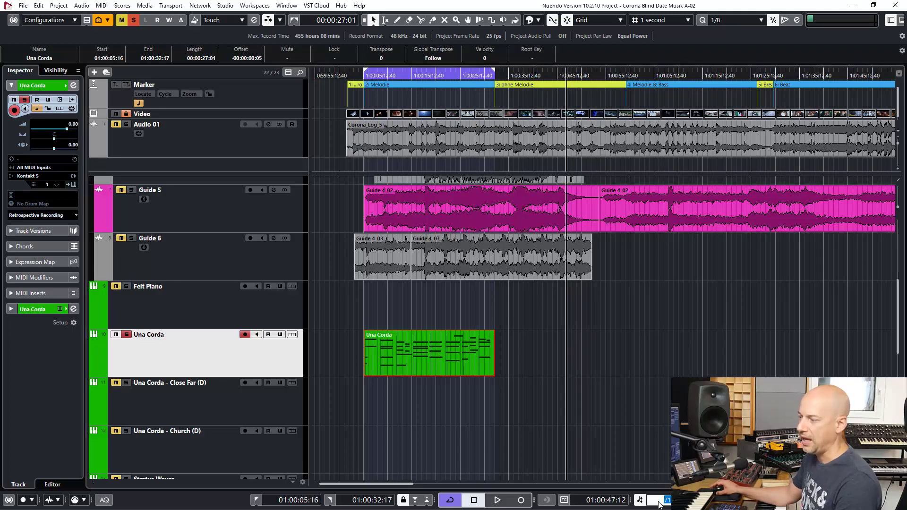
key(BackSpace)
text(80)
key(Return)
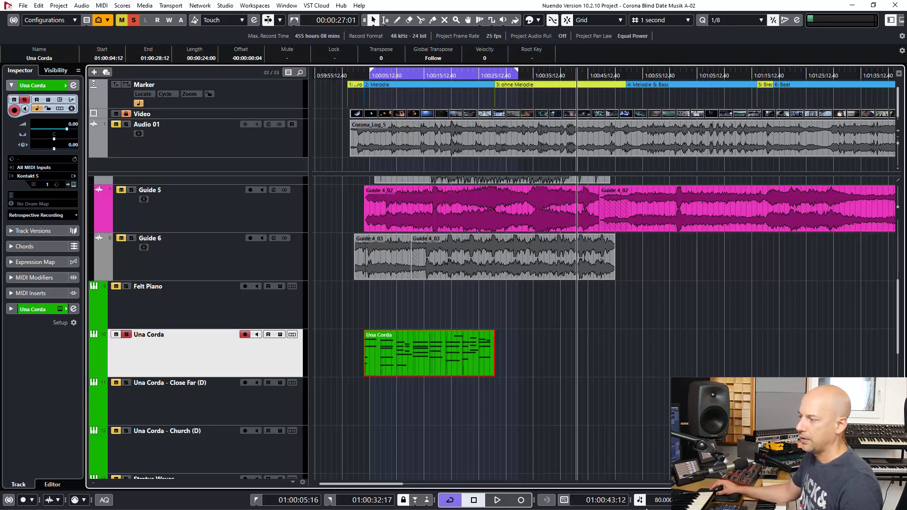
double_click(660, 502)
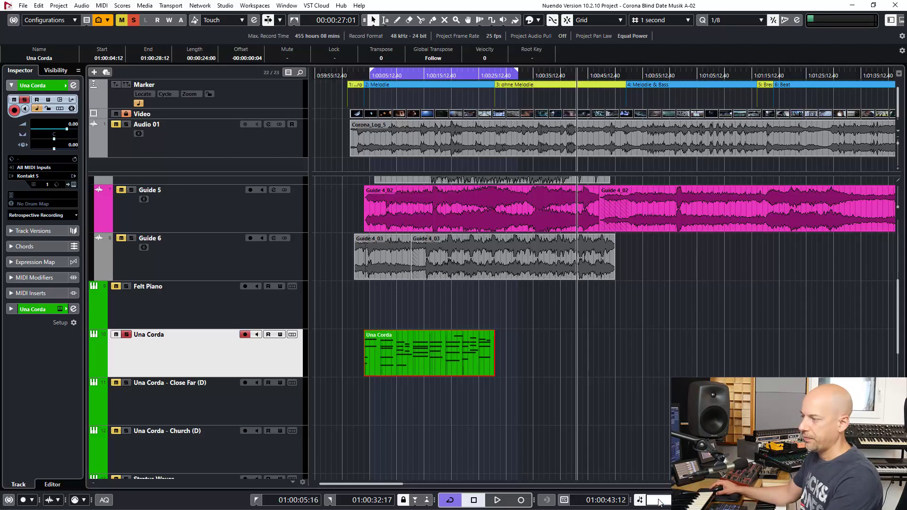
text(71)
key(Return)
- Lock the Guide 5 track and change the tempo to 80
click(554, 189)
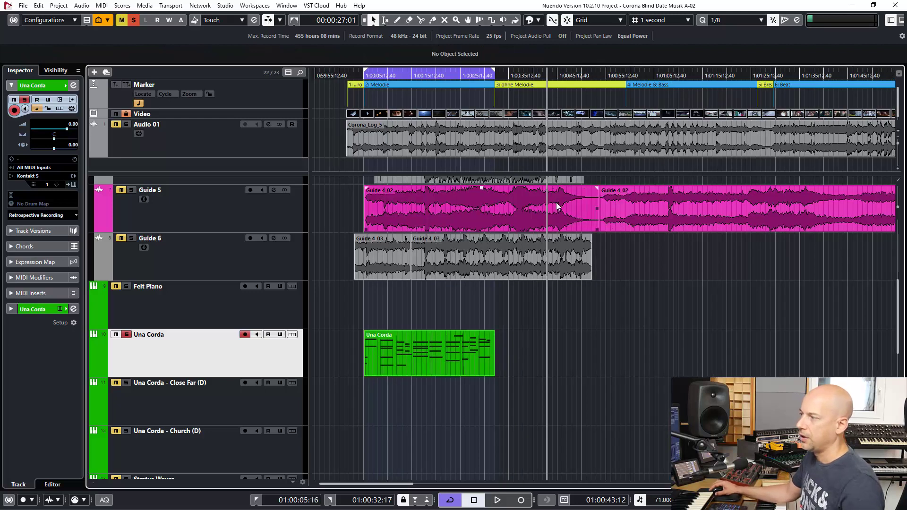
click(243, 216)
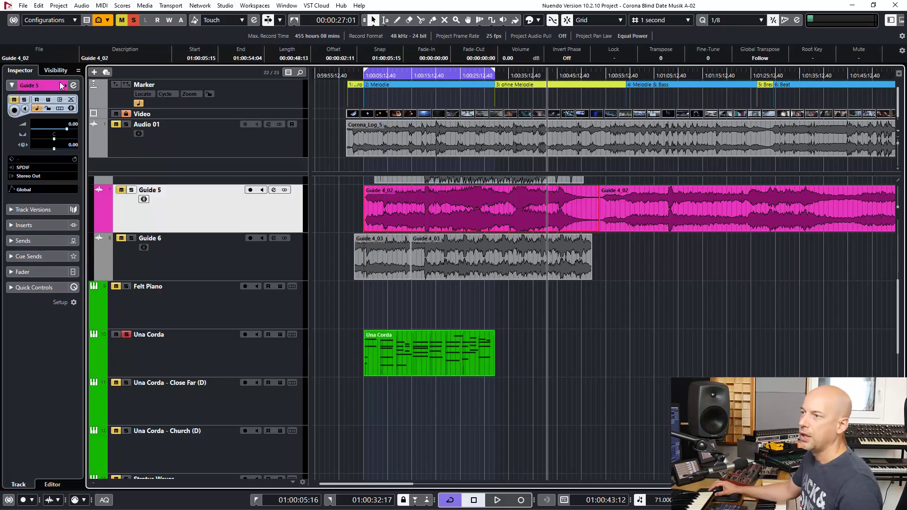
click(48, 109)
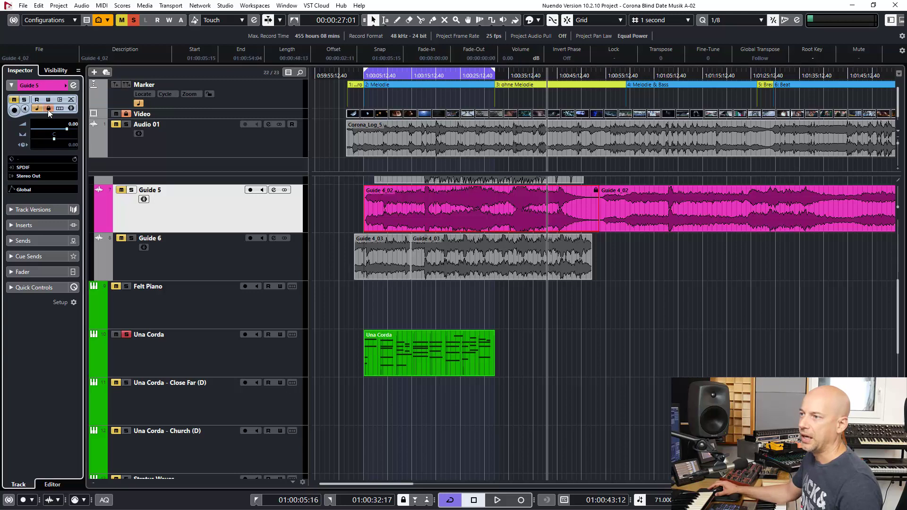
double_click(659, 500)
key(BackSpace)
text(80)
key(Return)
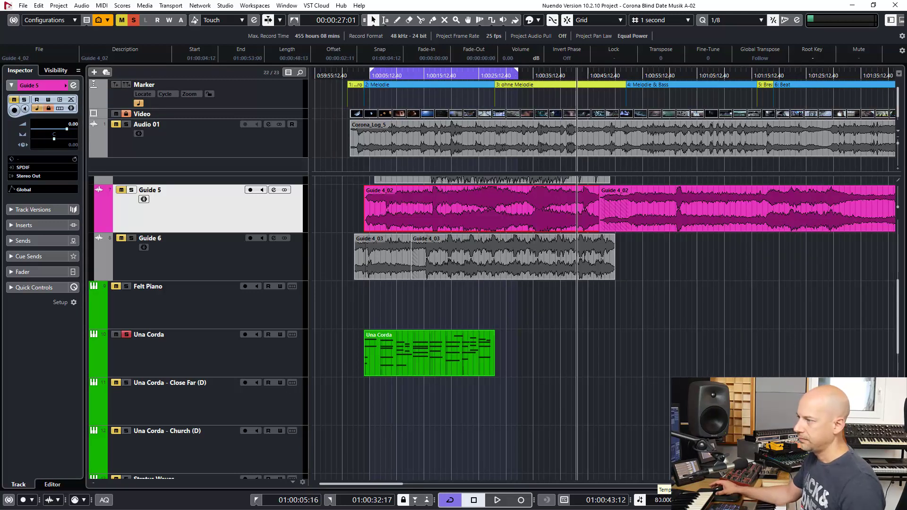
- Test dragging the locked Guide 4_02 events, then reset the tempo to 71
click(654, 301)
drag(690, 220, 539, 226)
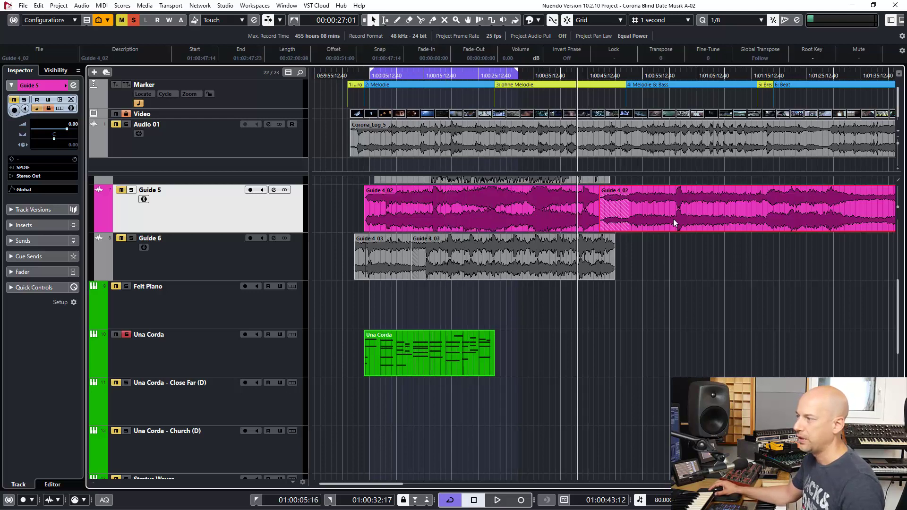
mouse_move(677, 218)
mouse_down()
mouse_move(826, 218)
mouse_move(676, 218)
mouse_up()
click(475, 221)
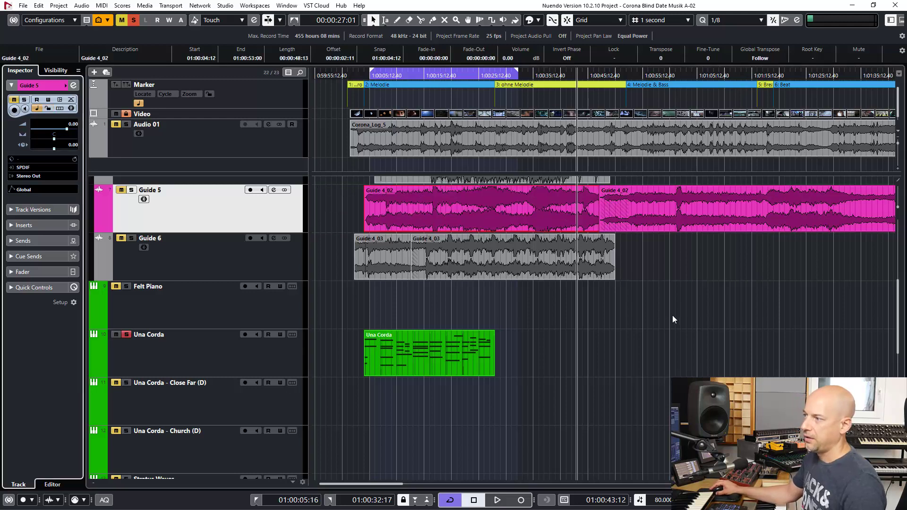
double_click(662, 500)
text(71)
key(Return)
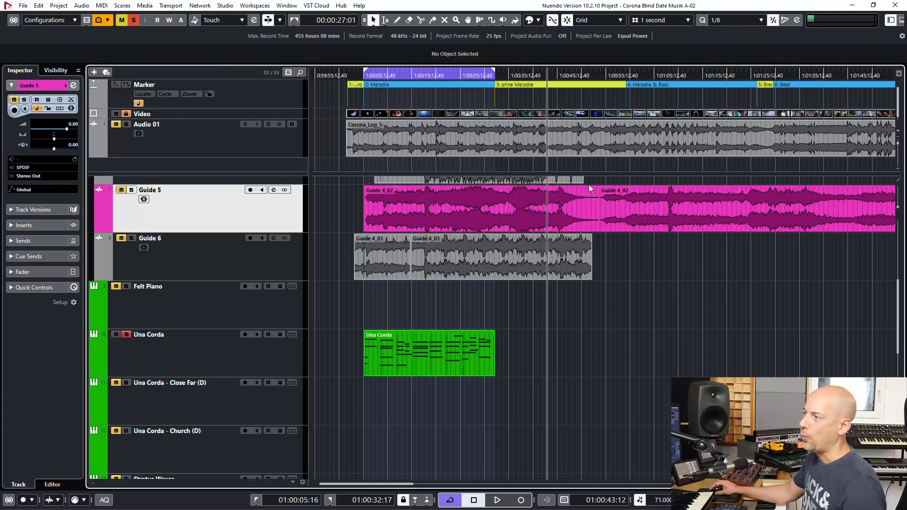
- Select the second Guide 4_02 event and switch the time display to Bars+Beats
click(662, 212)
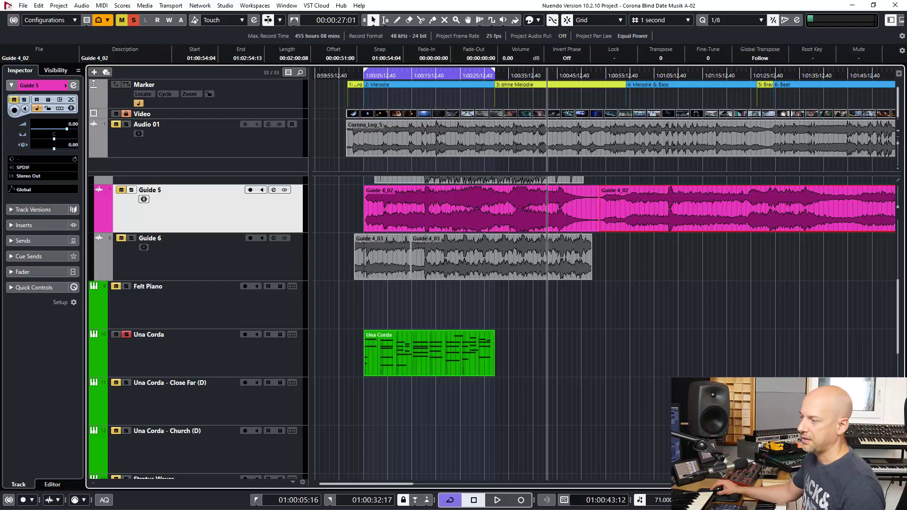
click(565, 500)
click(566, 438)
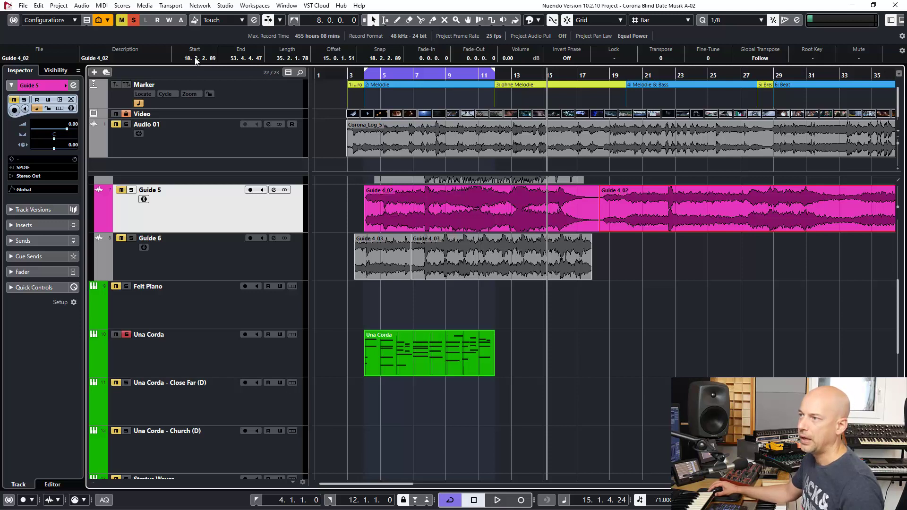
- Set the tempo to 80 to stretch Guide 4_02, then back to 71
double_click(662, 500)
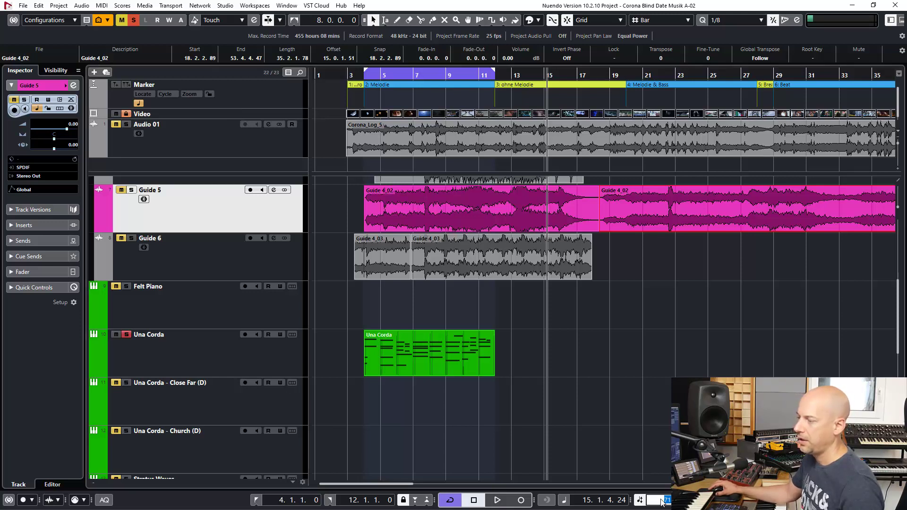
key(BackSpace)
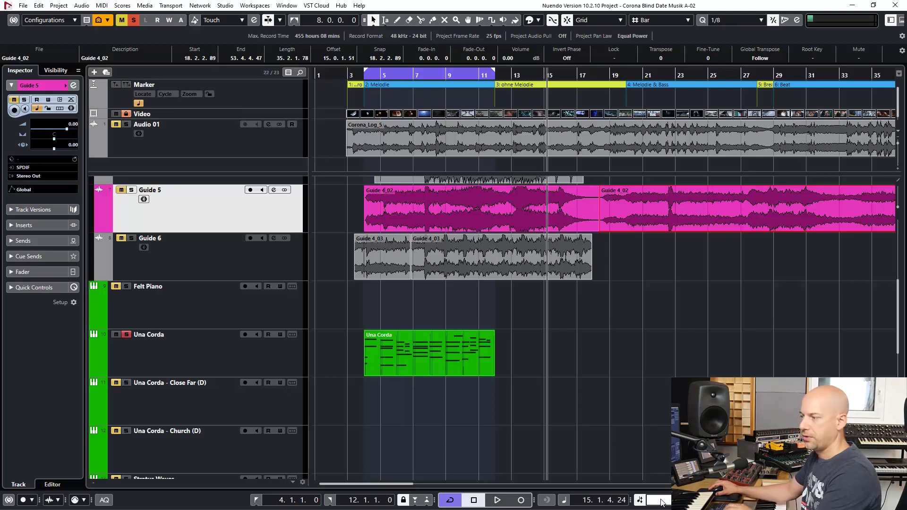
text(80)
key(Return)
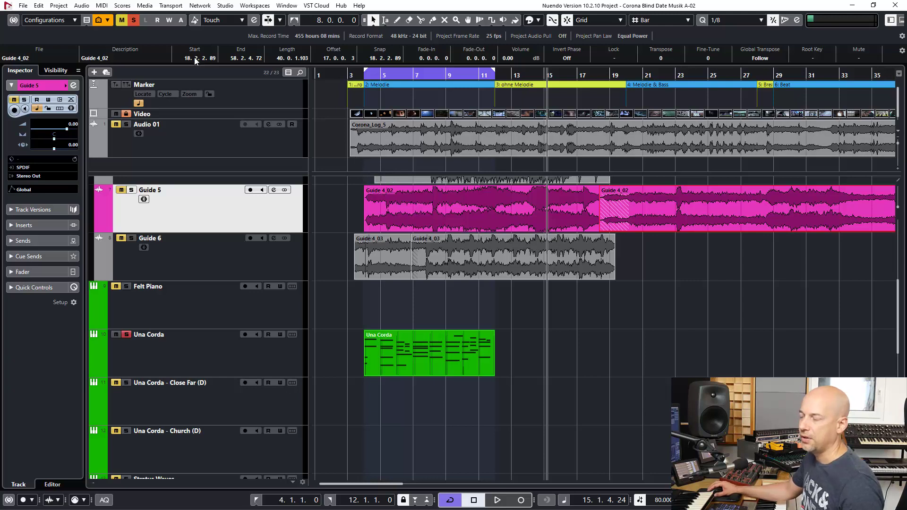
double_click(657, 501)
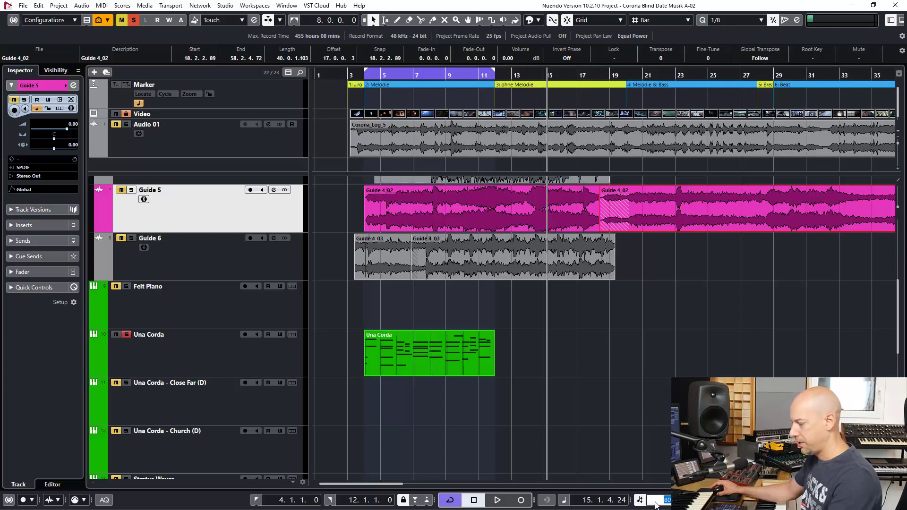
text(71)
key(Return)
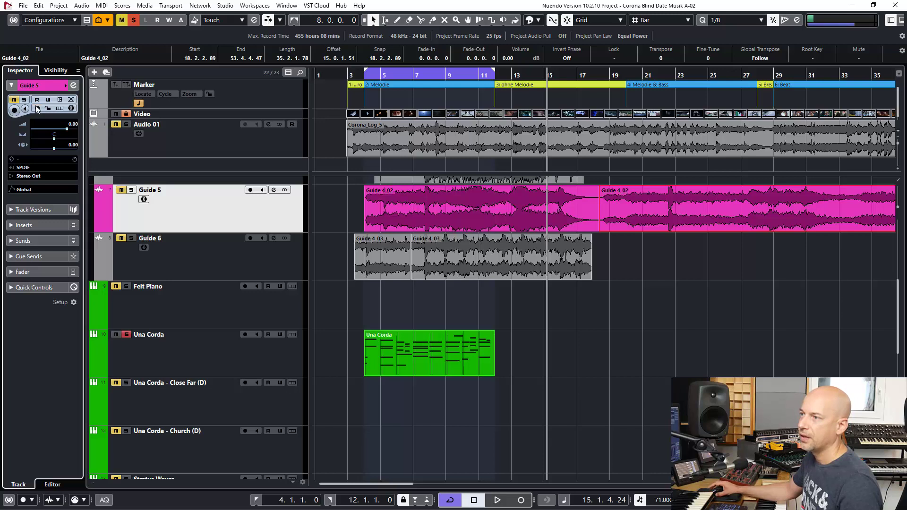
- Select the Guide 4_02 event and switch the time display to Timecode
click(633, 194)
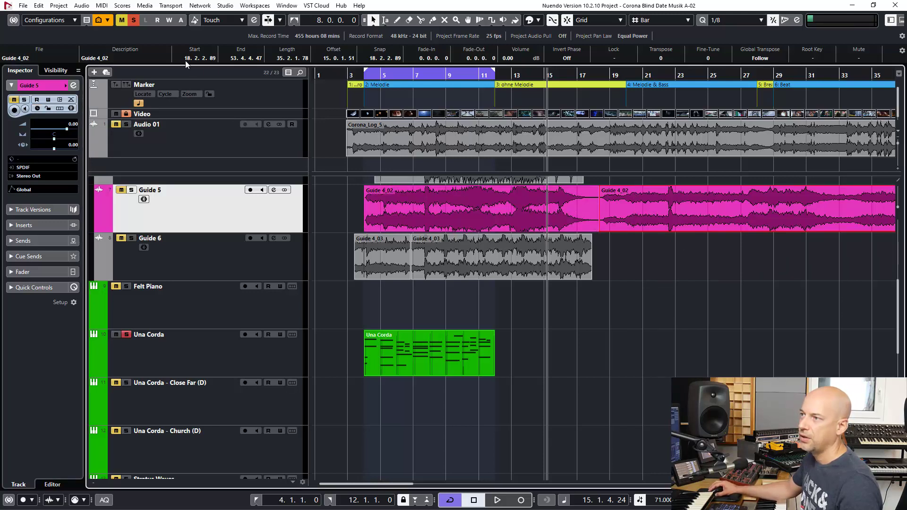
click(567, 499)
click(586, 458)
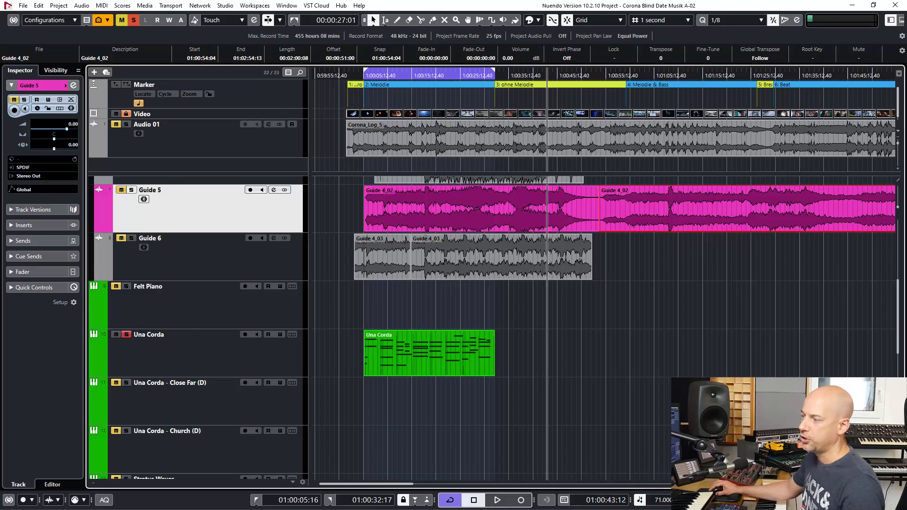
- Change the tempo to 80, then return it to 71
click(664, 502)
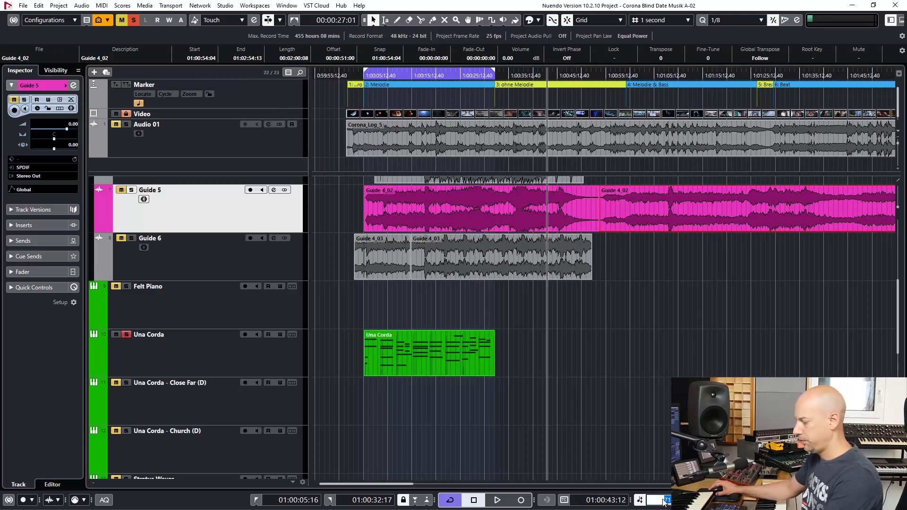
text(80)
key(Return)
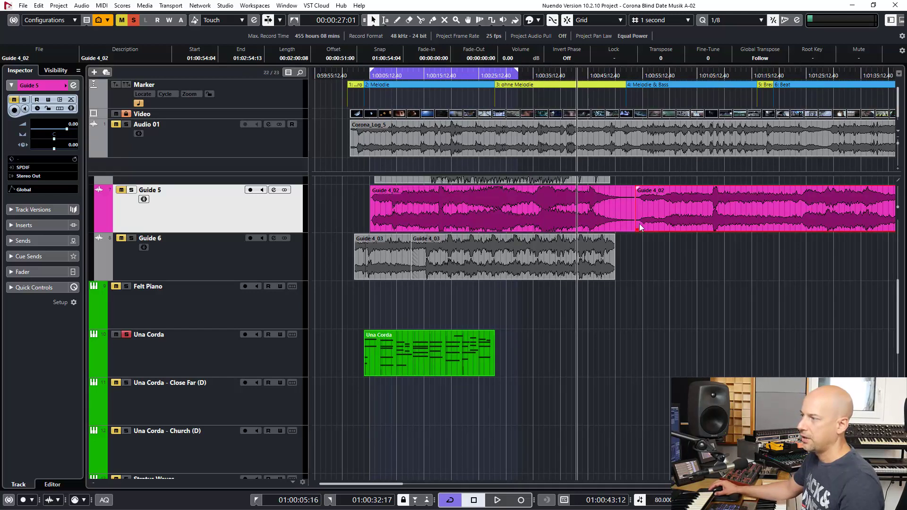
click(657, 501)
text(71)
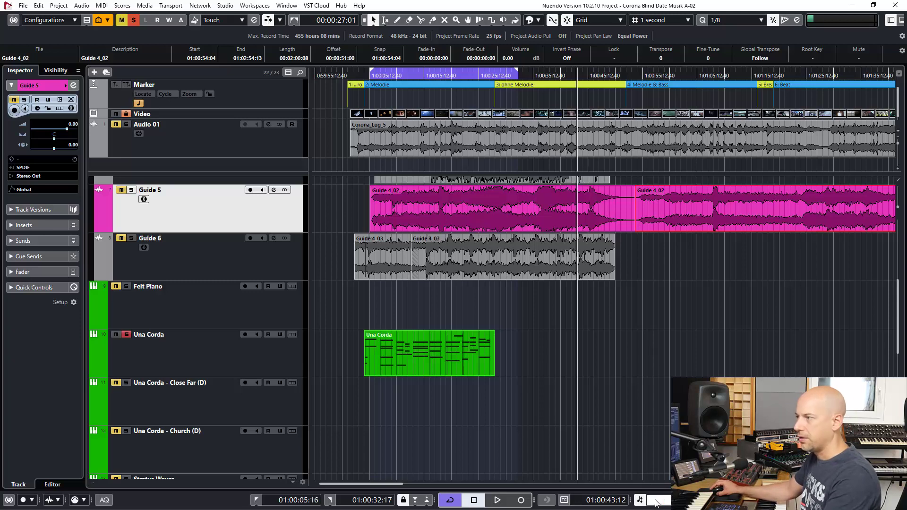
key(Return)
- Deselect the Guide 4_02 event and select the Una Corda track
click(639, 265)
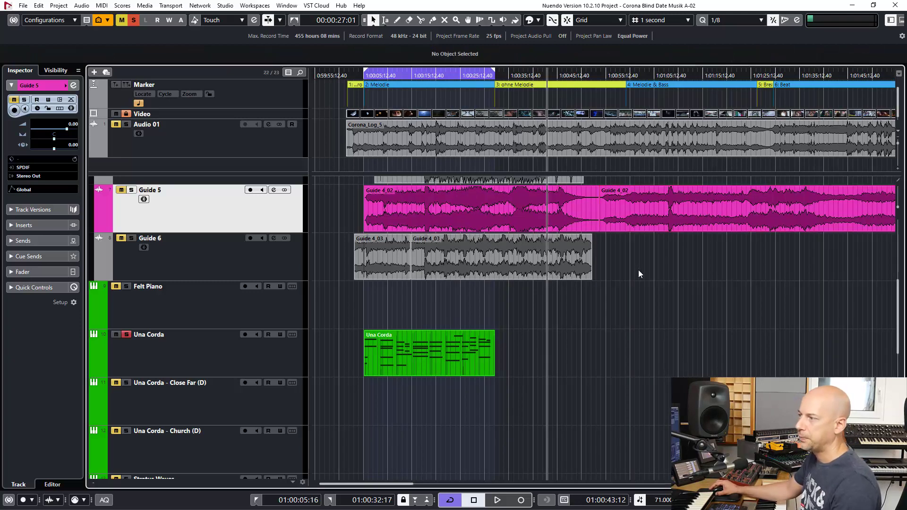
scroll(637, 276, right, 3)
scroll(635, 289, left, 2)
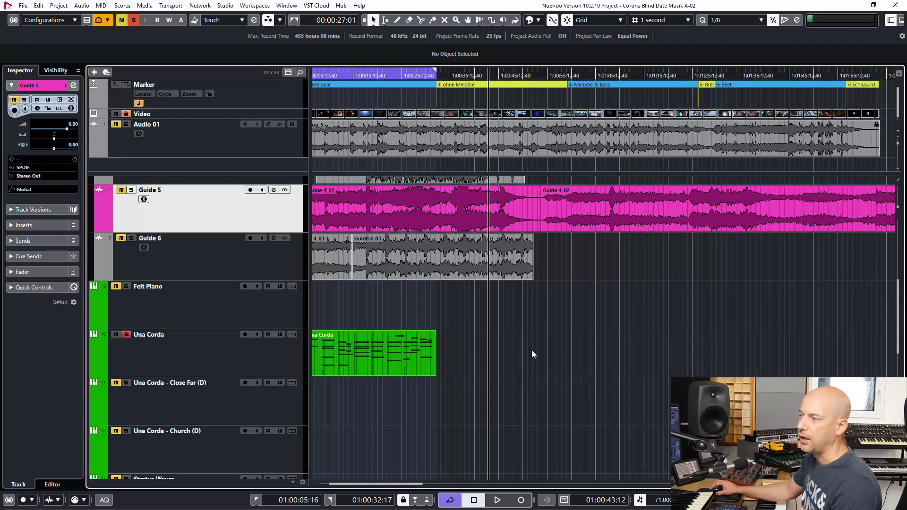
scroll(533, 353, left, 2)
click(189, 337)
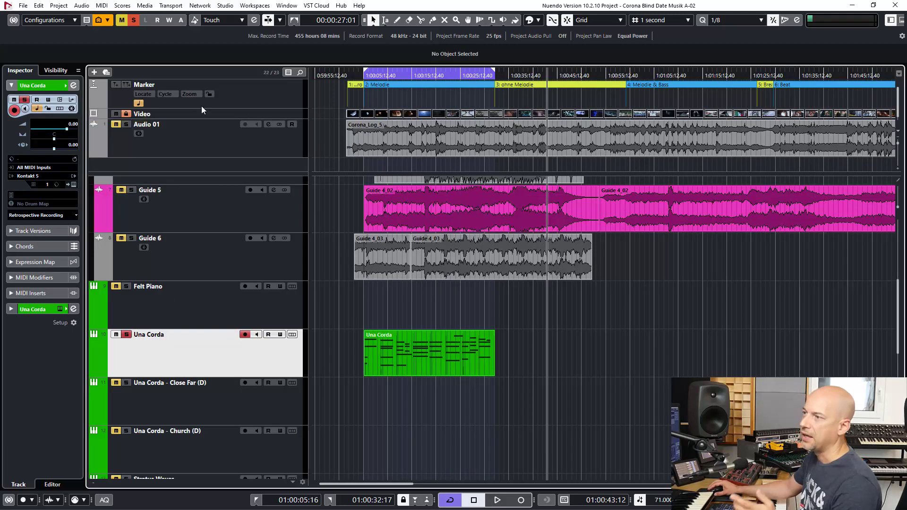
- Select the Marker track and set the tempo to 80
click(257, 102)
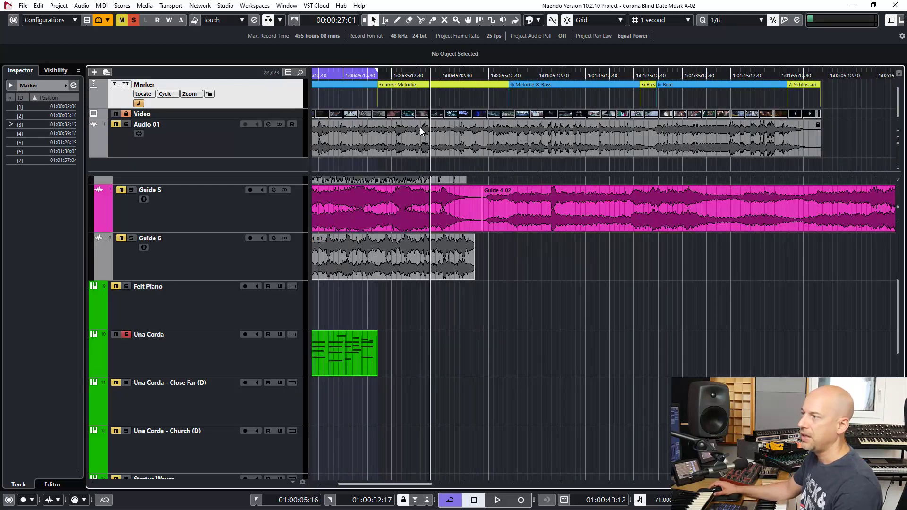
scroll(343, 115, right, 2)
scroll(502, 141, left, 2)
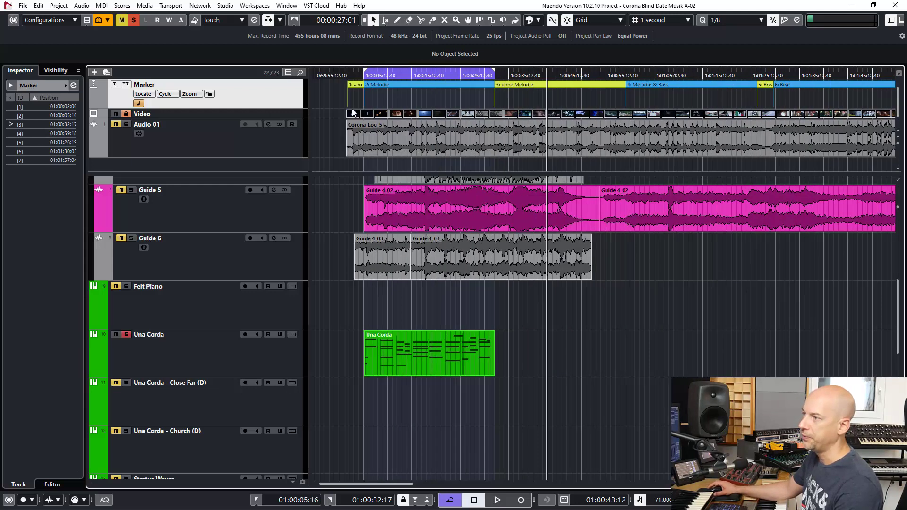
double_click(654, 501)
text(80)
key(Return)
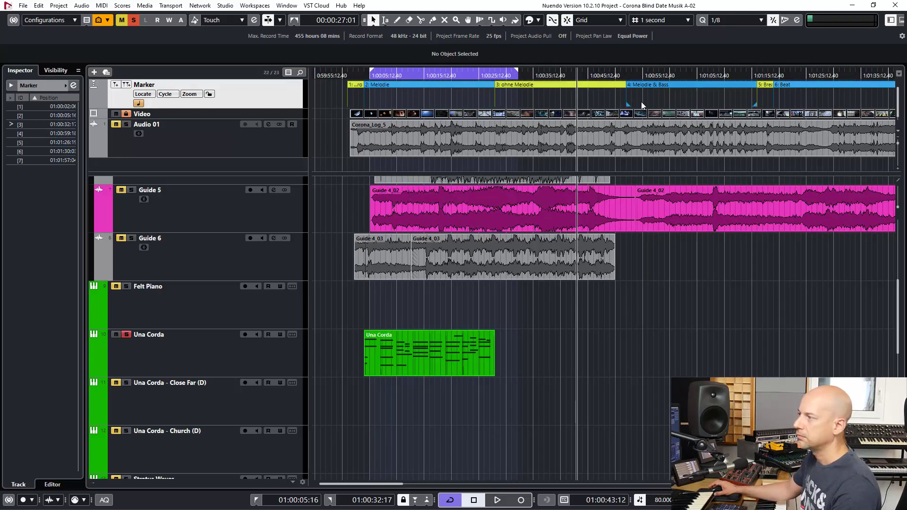
- Select the Schlussakord marker, place the playhead inside it, and reset the tempo to 71
scroll(645, 95, right, 4)
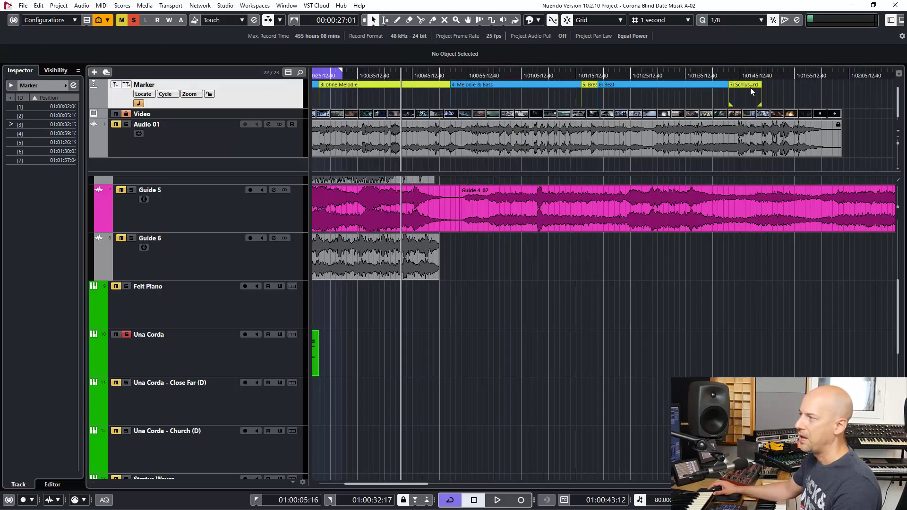
click(753, 89)
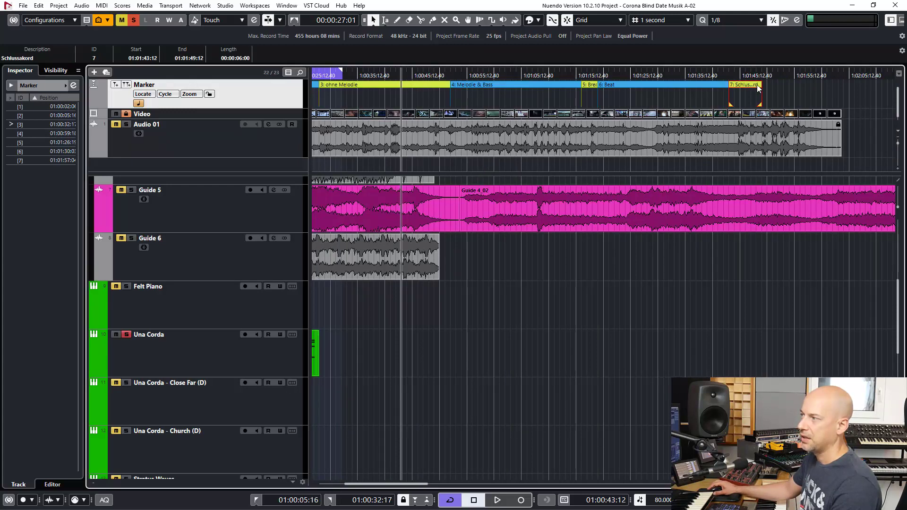
click(762, 75)
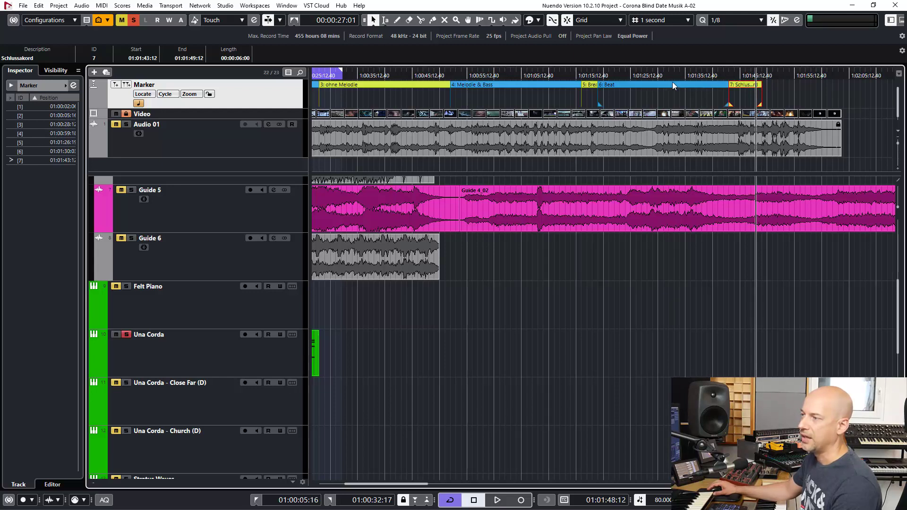
click(658, 501)
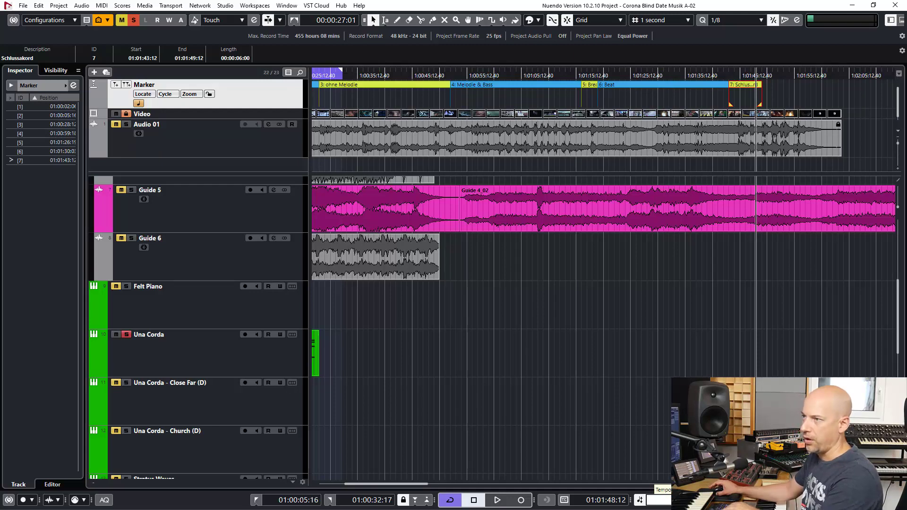
text(71)
key(Return)
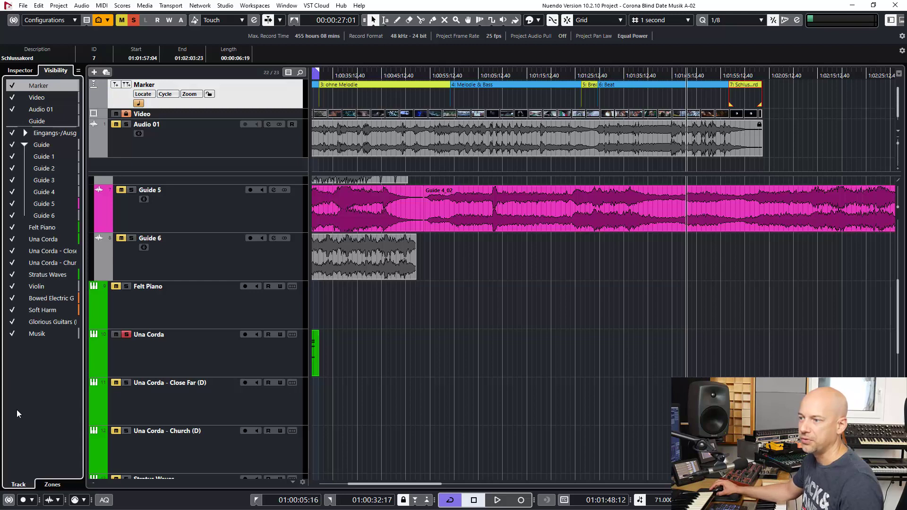
- Show the Marker track's settings in the Inspector and close the lower mixer
click(52, 485)
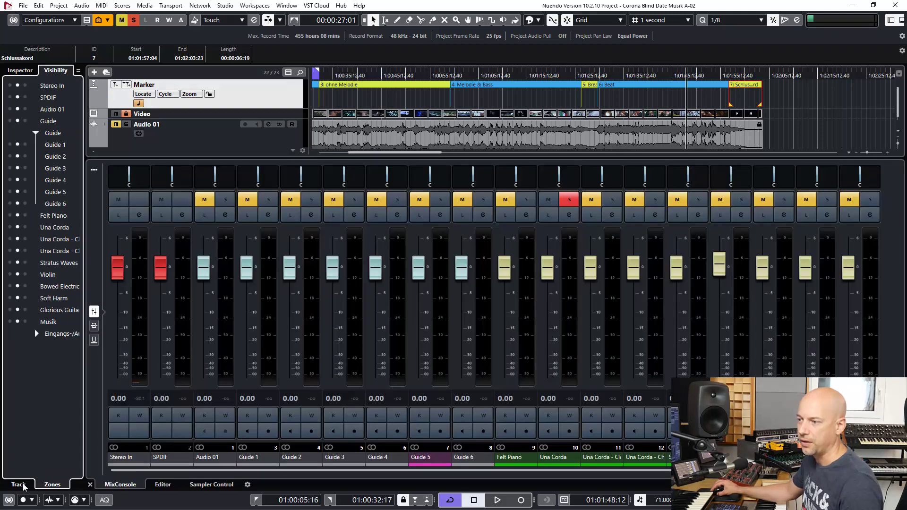
click(19, 486)
click(32, 71)
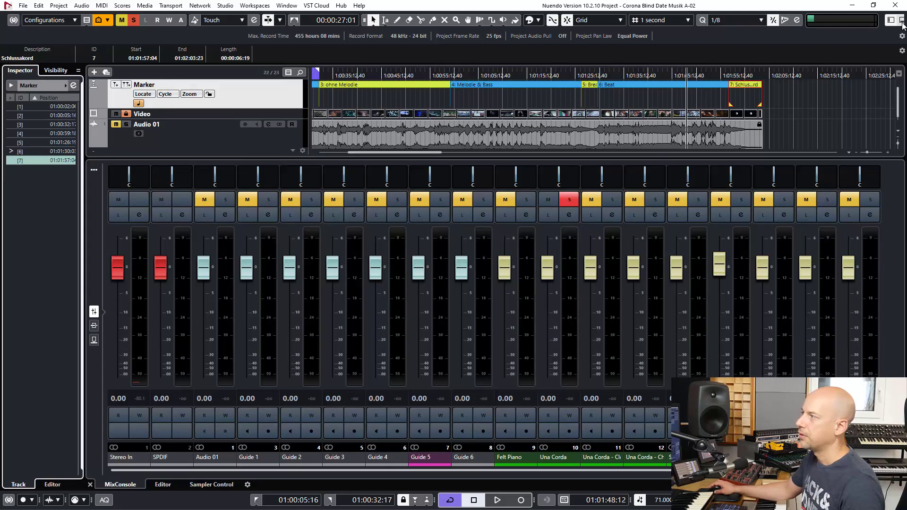
key(ctrl+alt+e)
- Switch Una Corda to linear time base and make the Marker track shorter
click(197, 220)
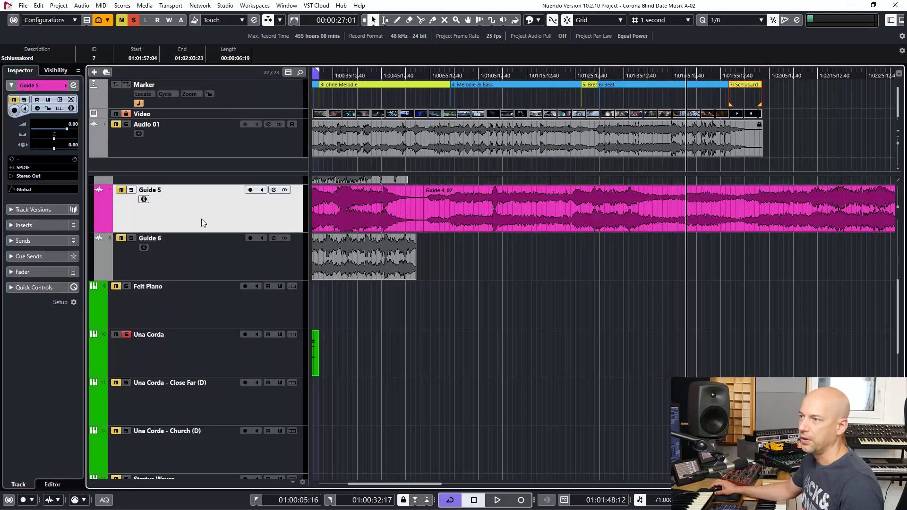
click(36, 109)
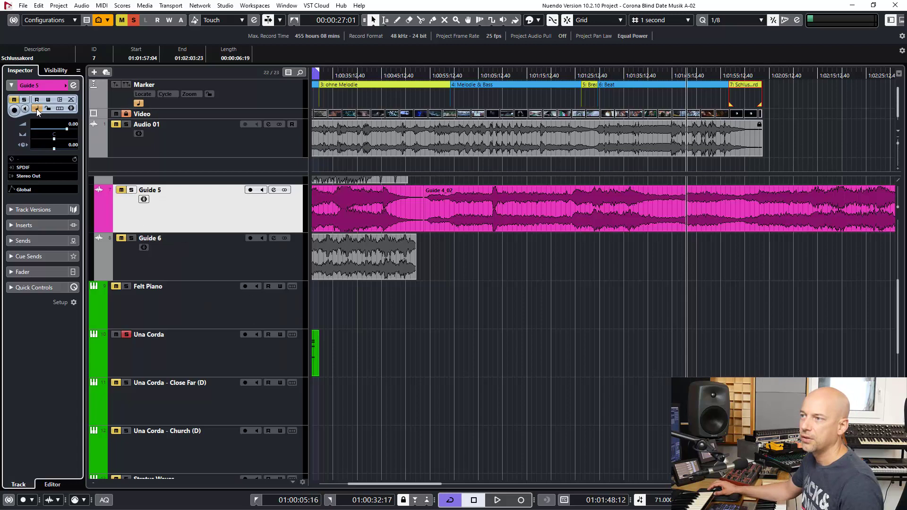
click(155, 356)
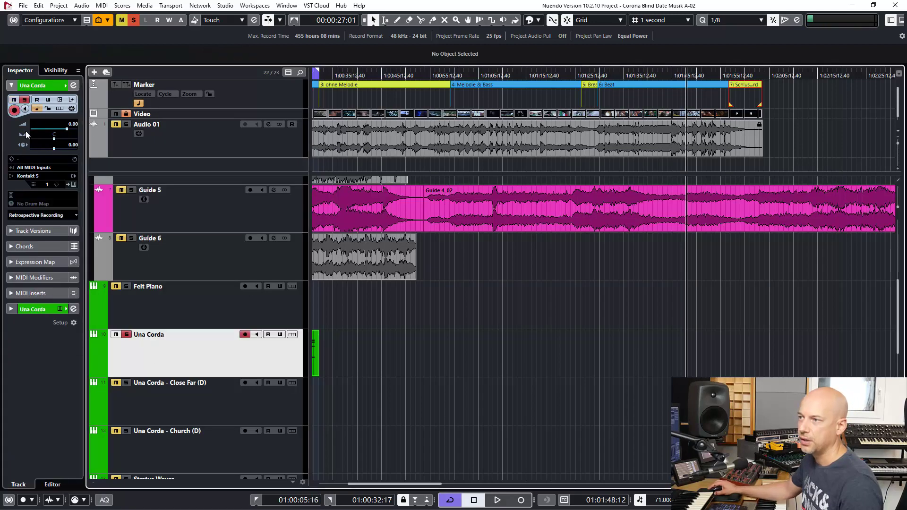
click(36, 109)
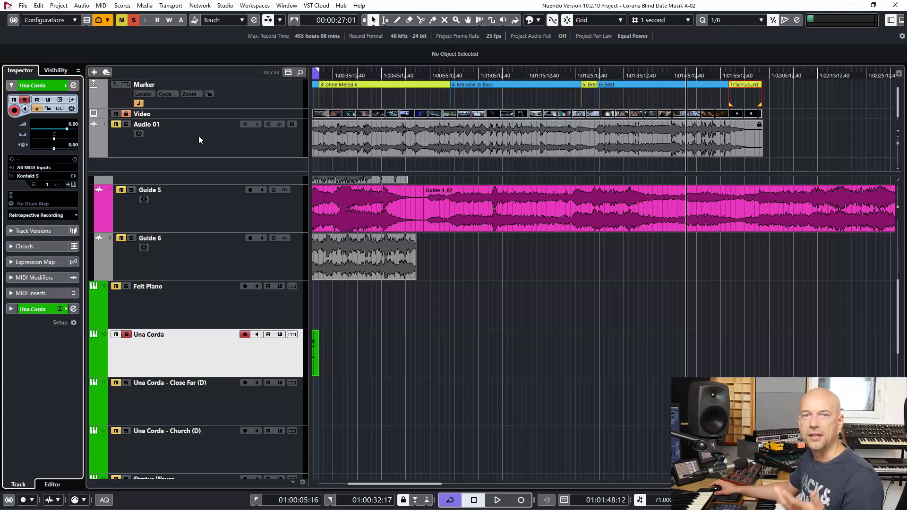
click(231, 98)
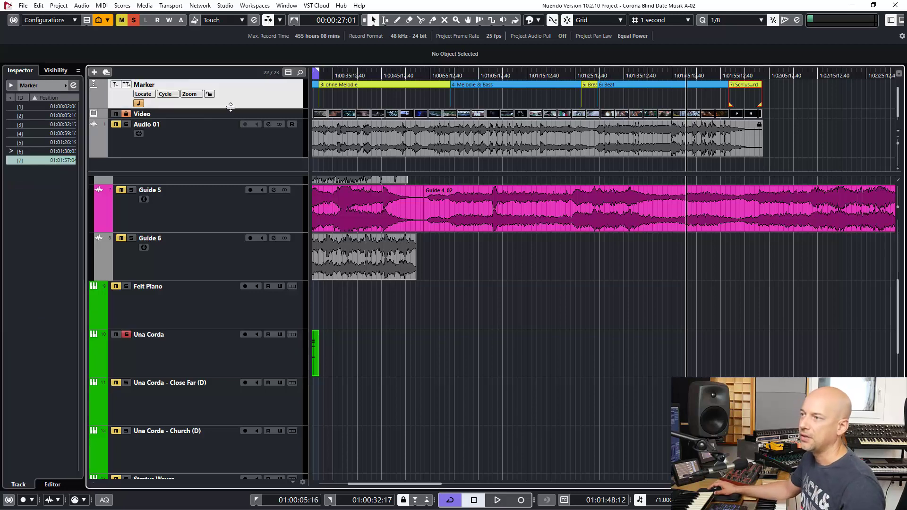
mouse_move(233, 106)
mouse_down()
mouse_move(239, 93)
mouse_move(237, 117)
mouse_move(239, 107)
mouse_up()
- Move 'Toggle time base' into the marker track's visible controls in Track Controls Settings
right_click(263, 97)
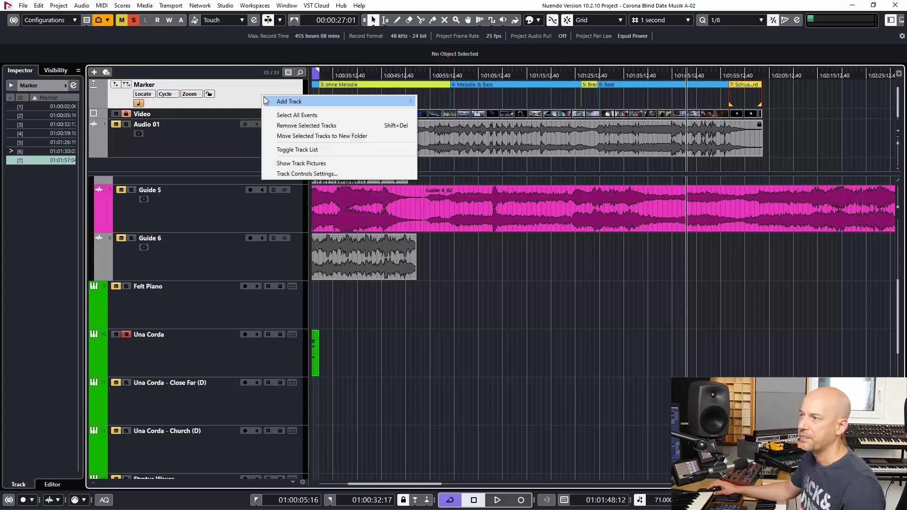
click(288, 174)
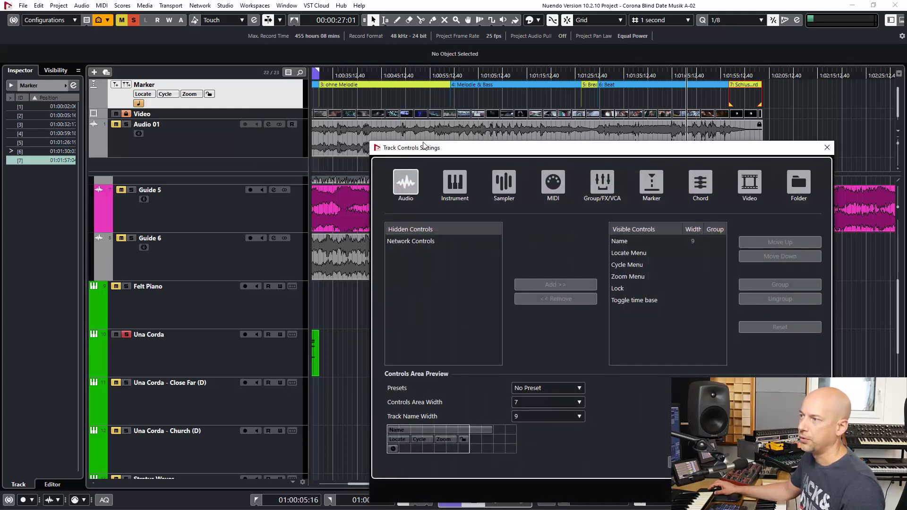
drag(424, 145, 299, 104)
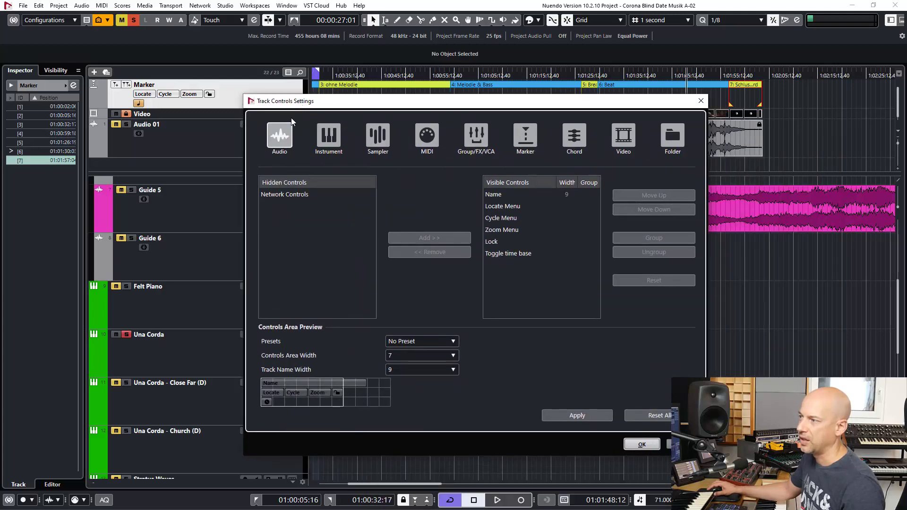
click(505, 254)
click(447, 251)
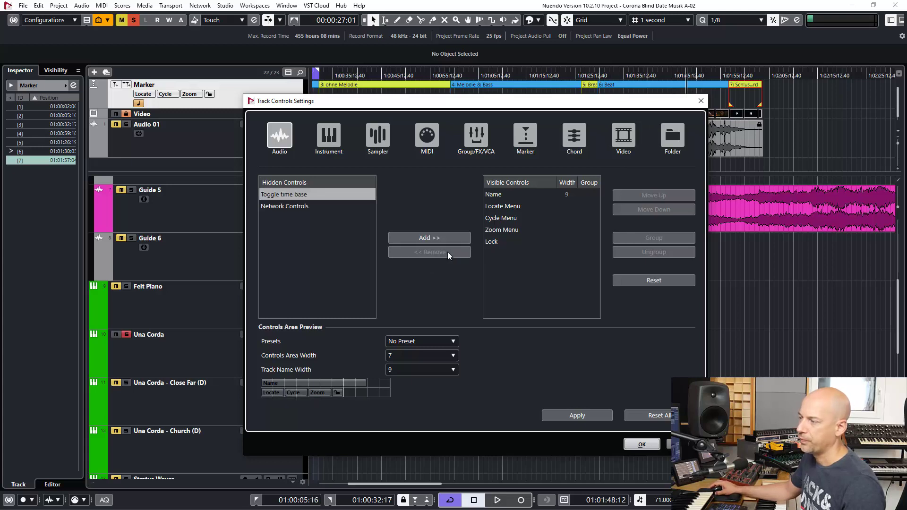
click(422, 238)
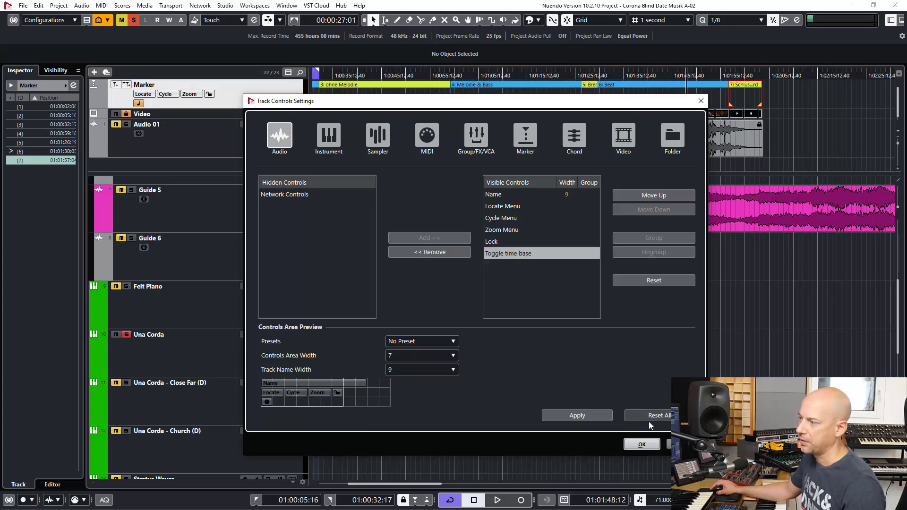
- Apply the control settings, switch the Marker track to linear, and set tempo 80
click(642, 444)
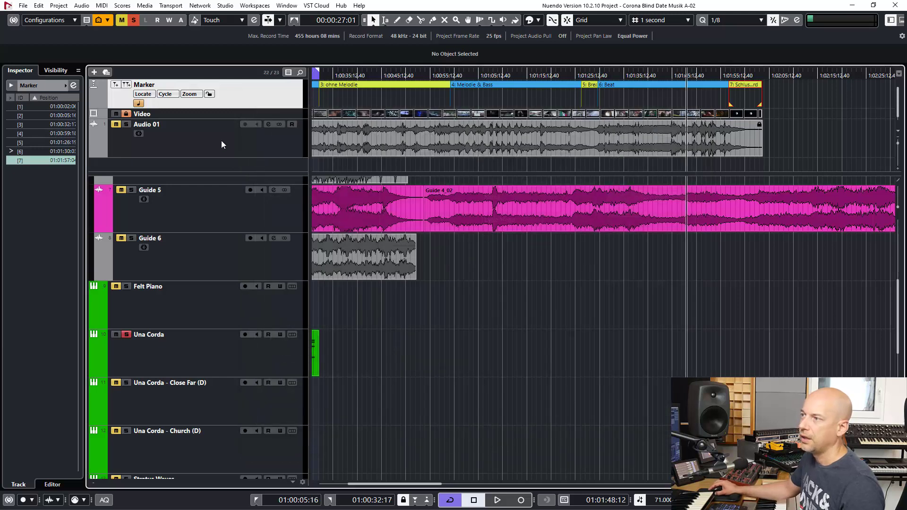
click(139, 104)
click(658, 502)
text(80)
key(Return)
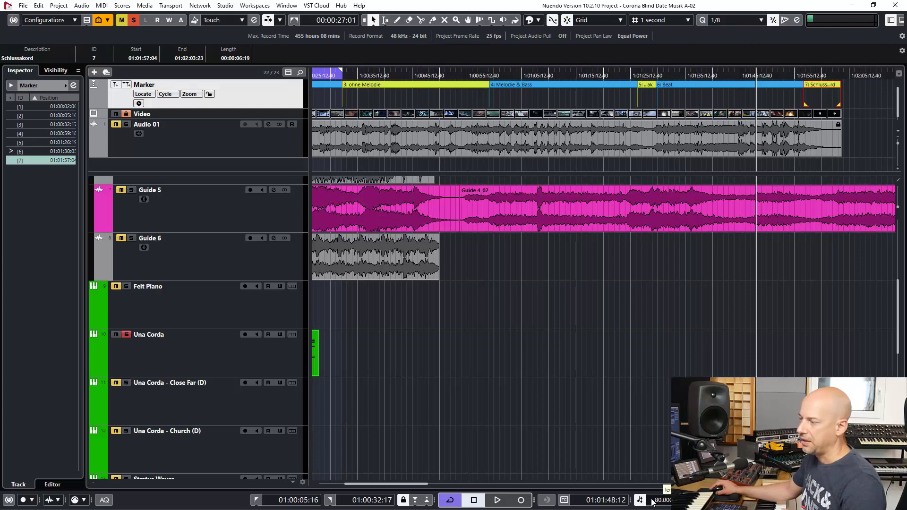
- Lock the Marker track and select the Audio 01 track
click(209, 95)
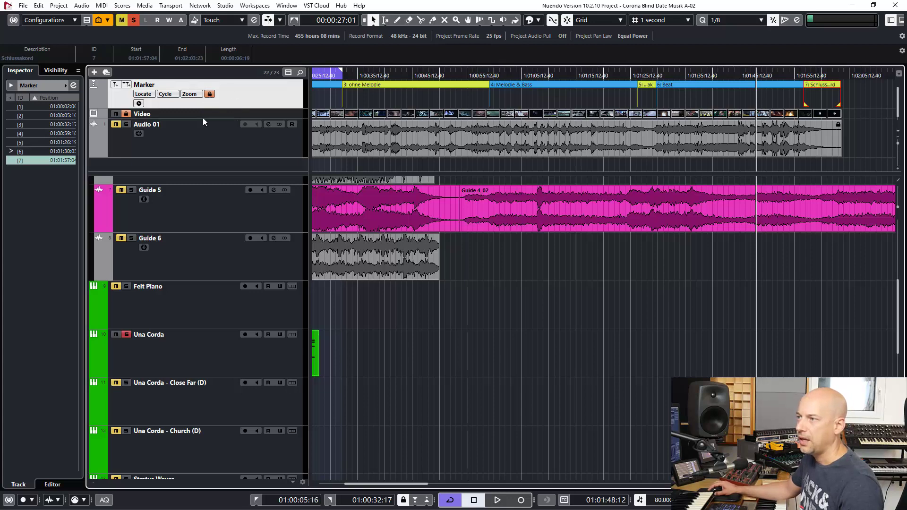
click(185, 130)
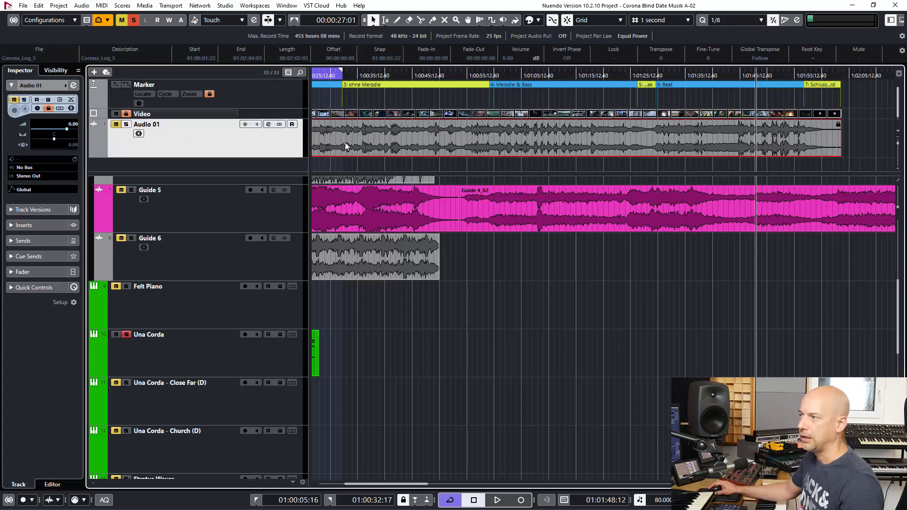
scroll(422, 194, left, 5)
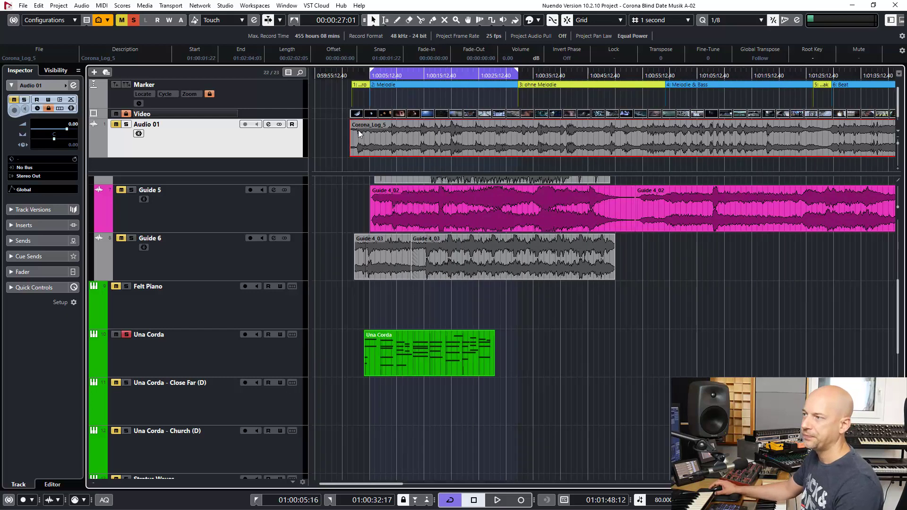
- Switch the time display to Bars+Beats and set a cycle range over bars 15–19
click(674, 359)
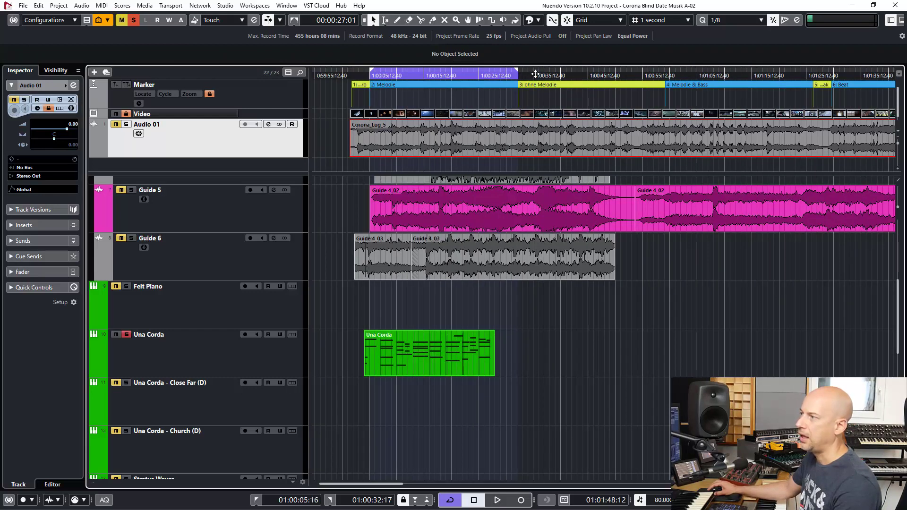
click(564, 500)
click(581, 438)
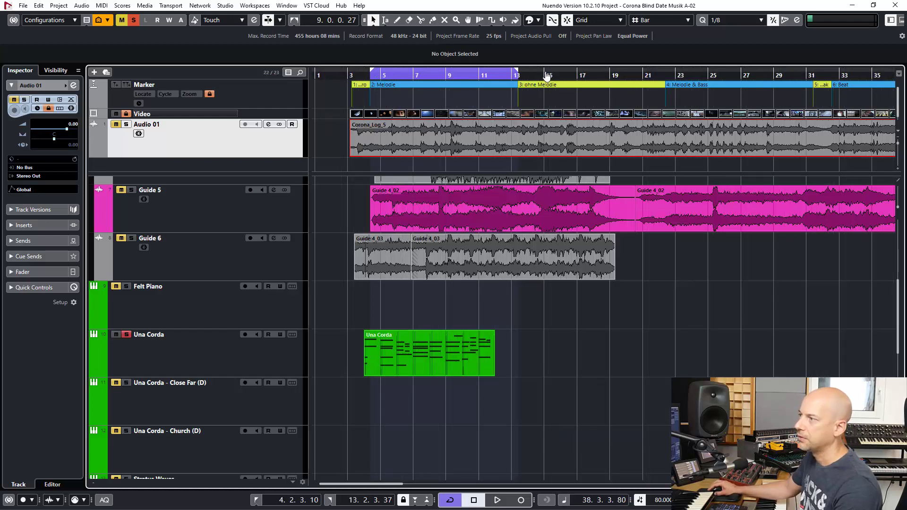
drag(517, 73, 609, 74)
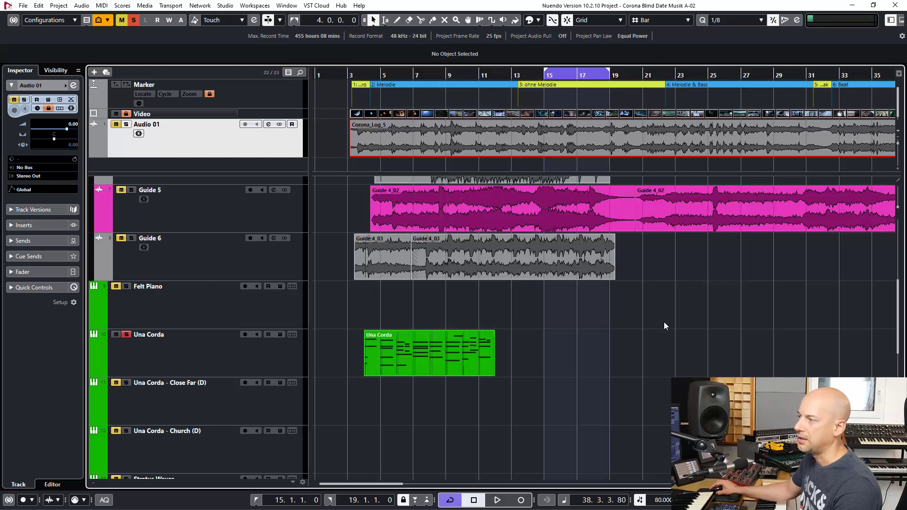
- Select the '3: ohne Melodie' marker and then the Marker track
click(55, 5)
key(Escape)
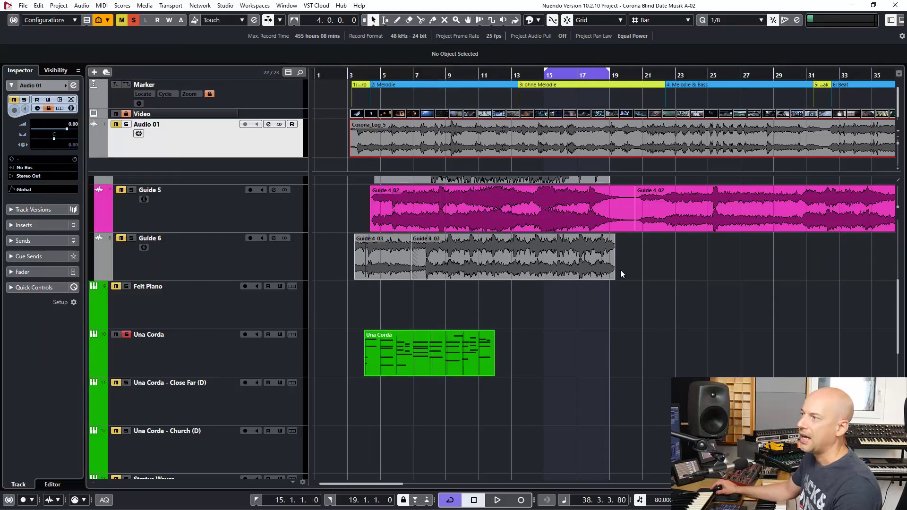
click(581, 83)
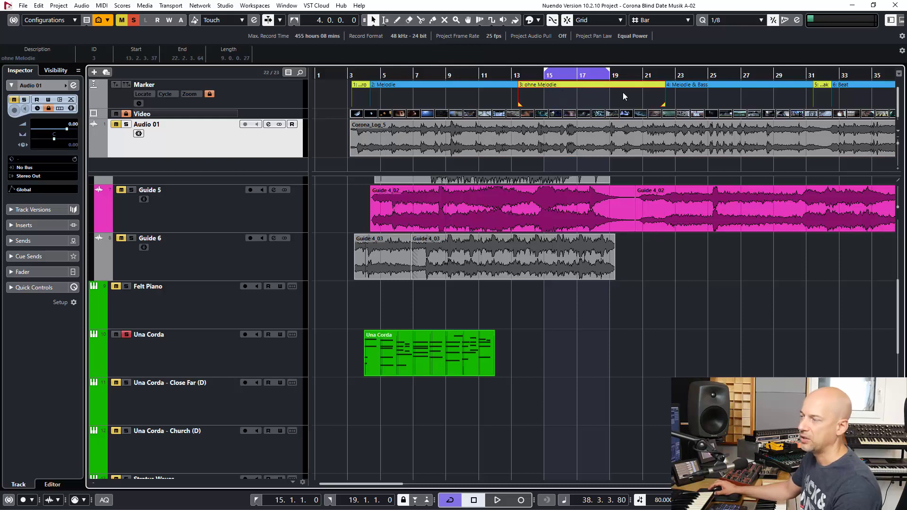
click(270, 97)
- Add a new marker track and name it 'Scenes'
right_click(266, 96)
mouse_move(299, 102)
click(463, 194)
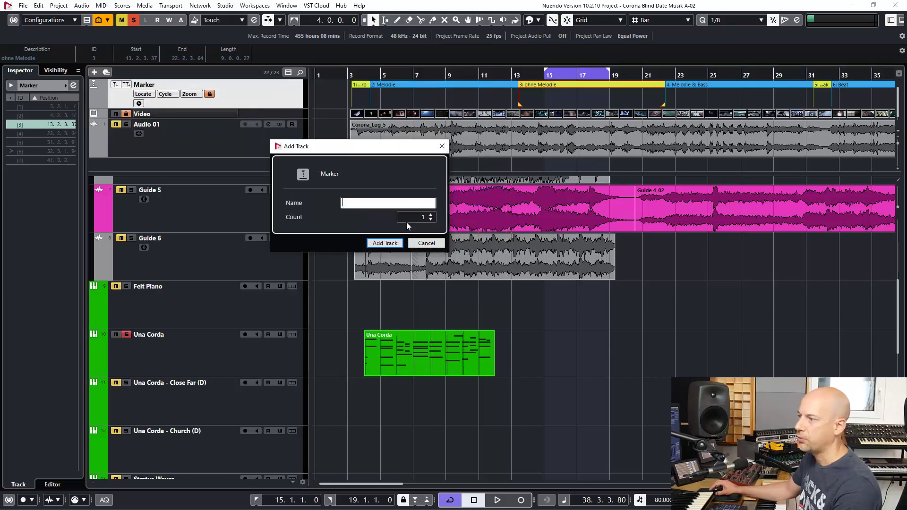
click(392, 244)
double_click(149, 114)
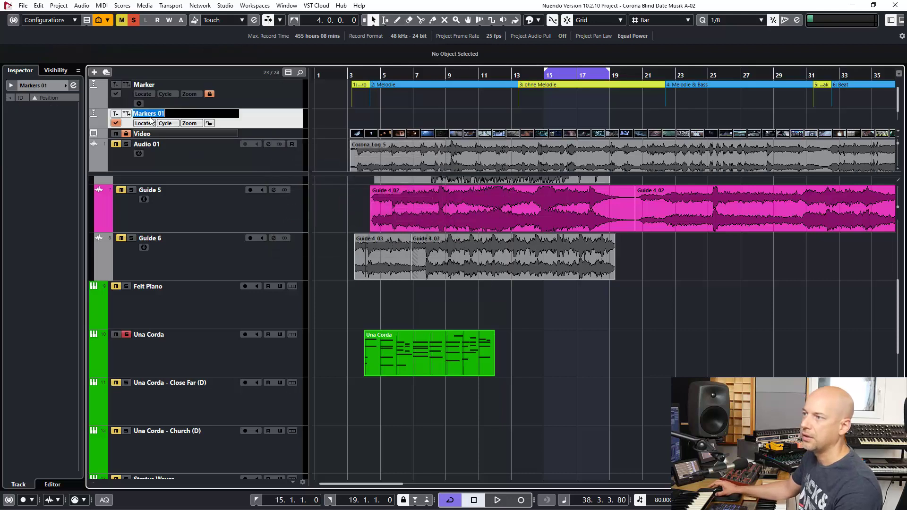
text(Scenes)
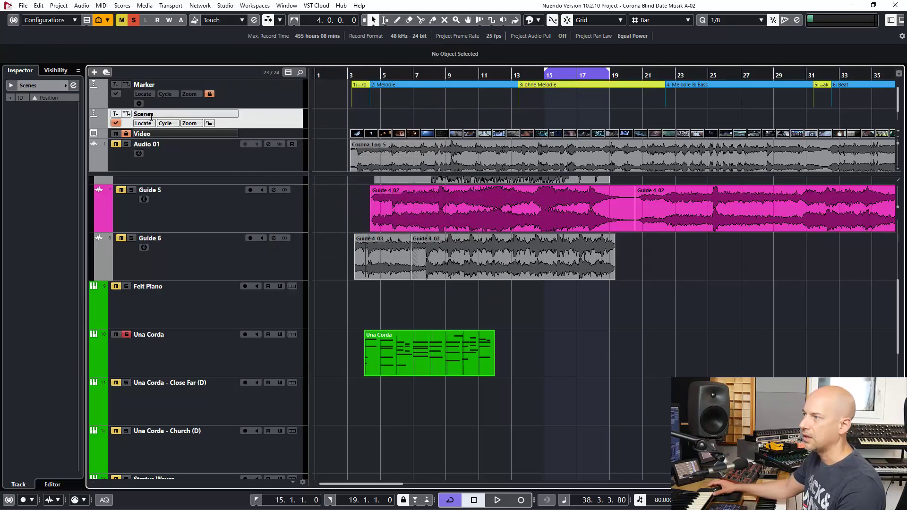
key(Return)
- Insert a cycle marker on Scenes for bars 12–23, then set the cycle range to 18–21
click(369, 106)
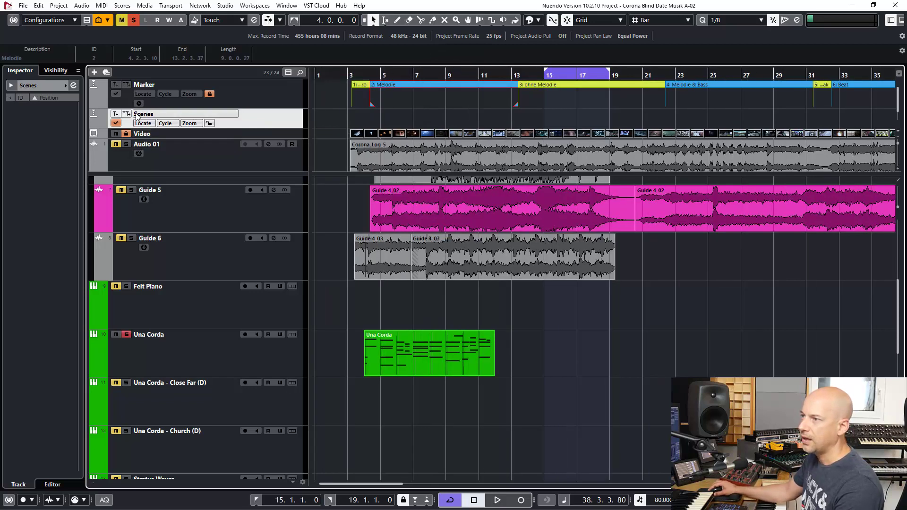
ctrl+click(496, 76)
alt+click(675, 76)
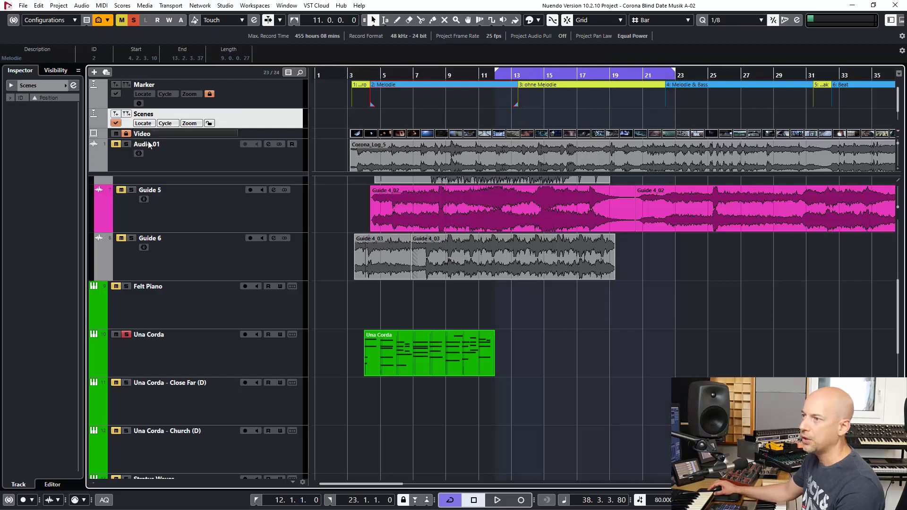
click(128, 115)
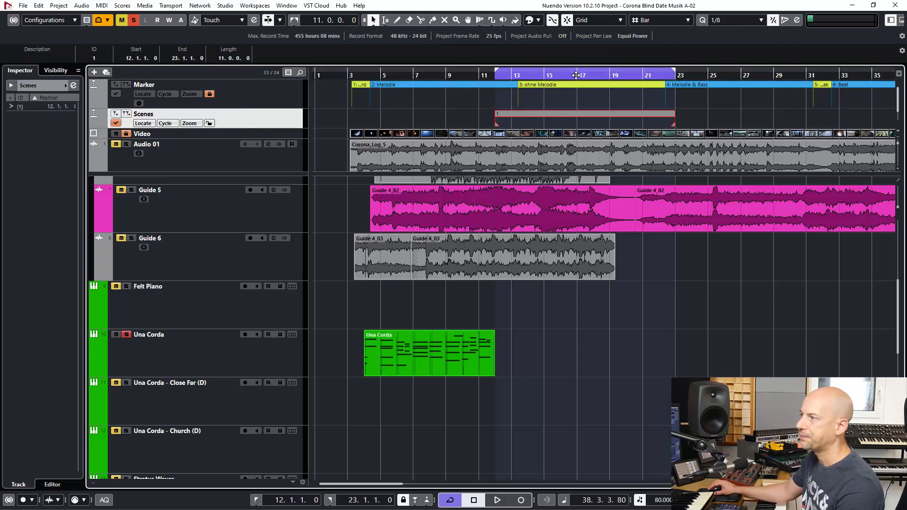
drag(600, 78, 642, 76)
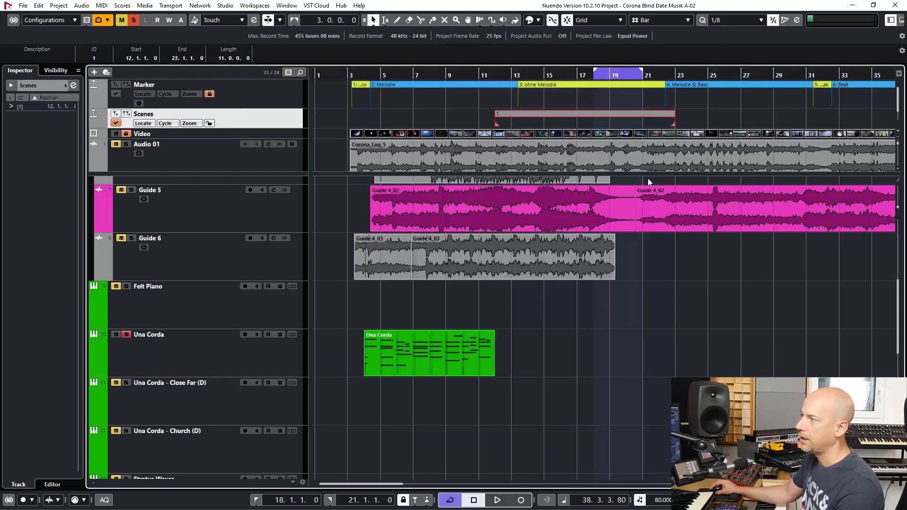
click(59, 5)
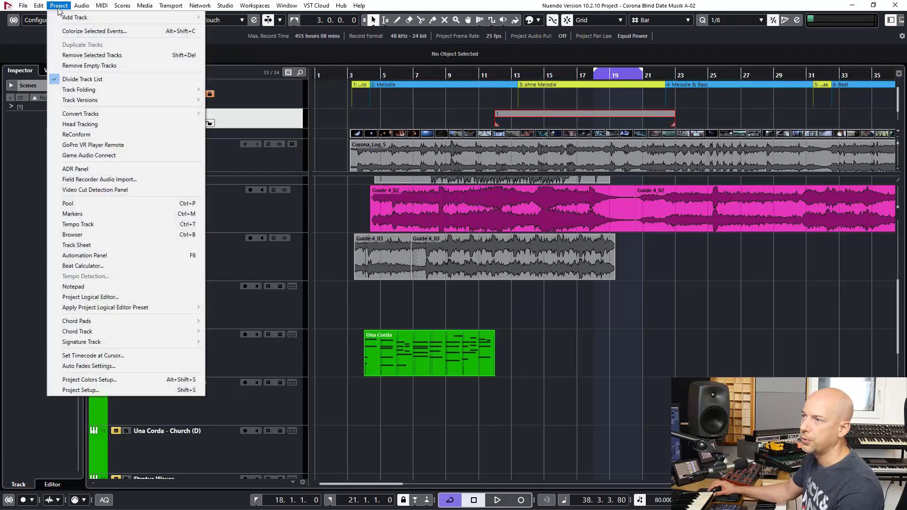
click(39, 5)
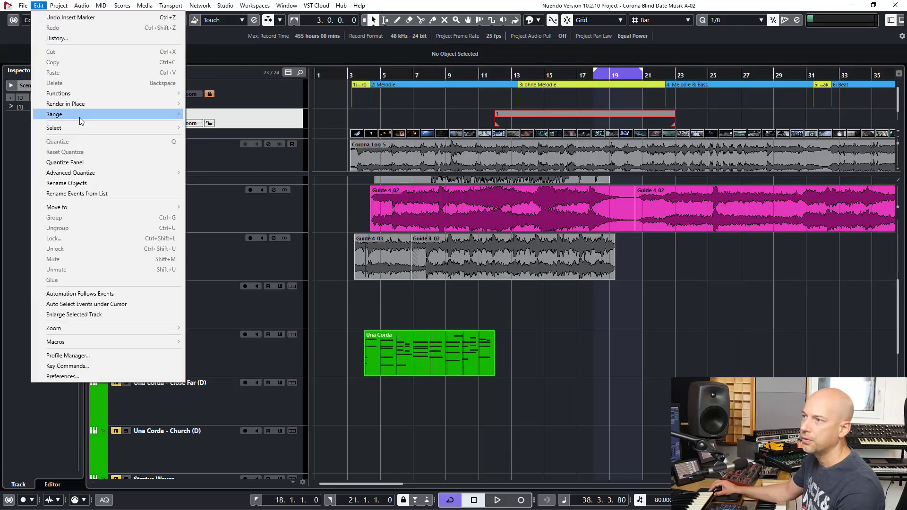
mouse_move(98, 114)
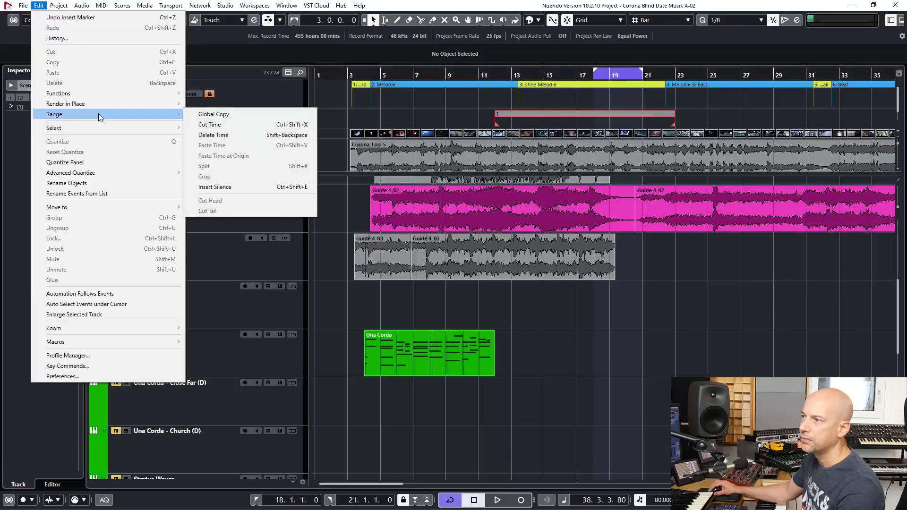
click(226, 135)
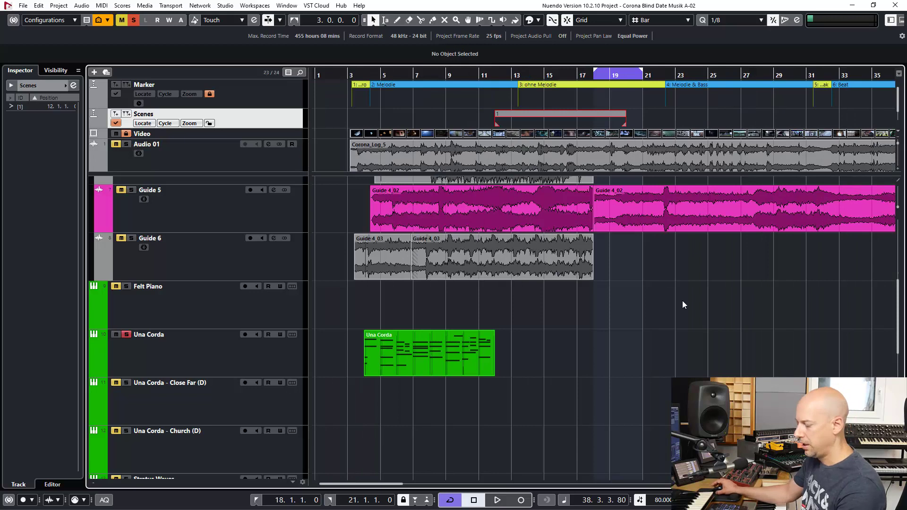
key(ctrl+z)
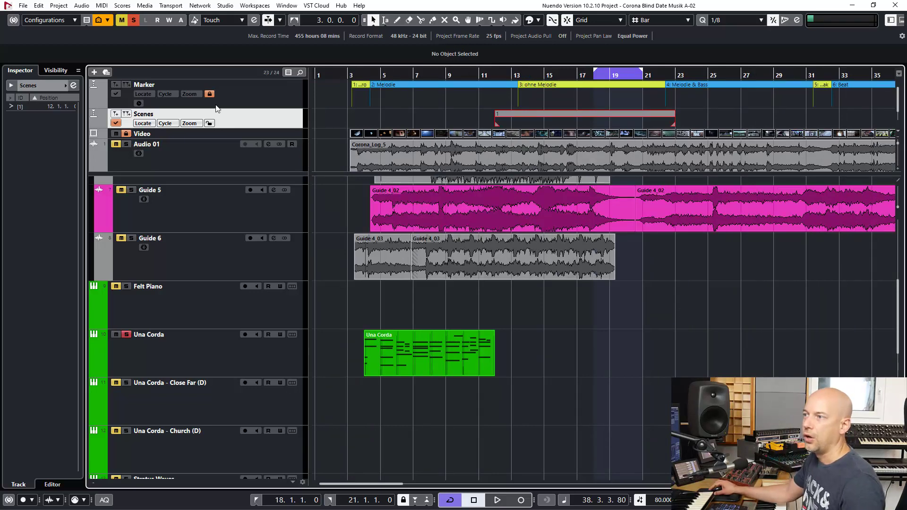
click(267, 122)
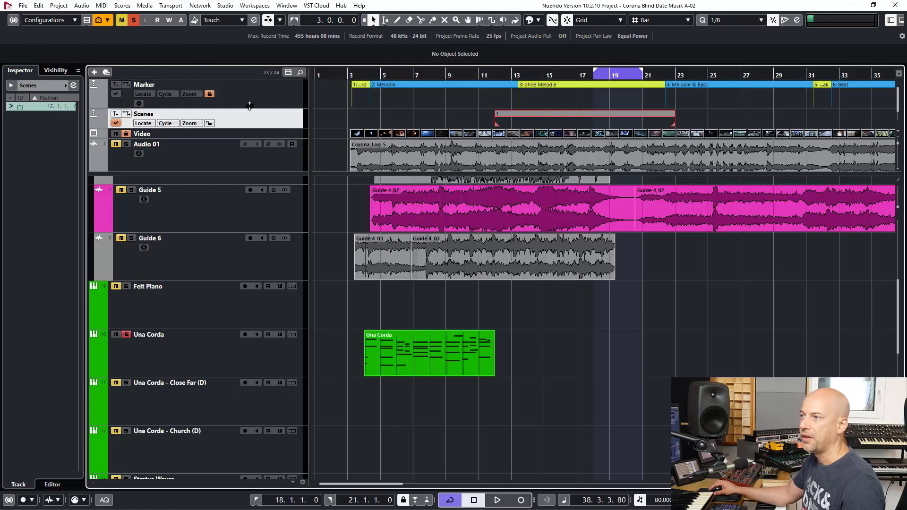